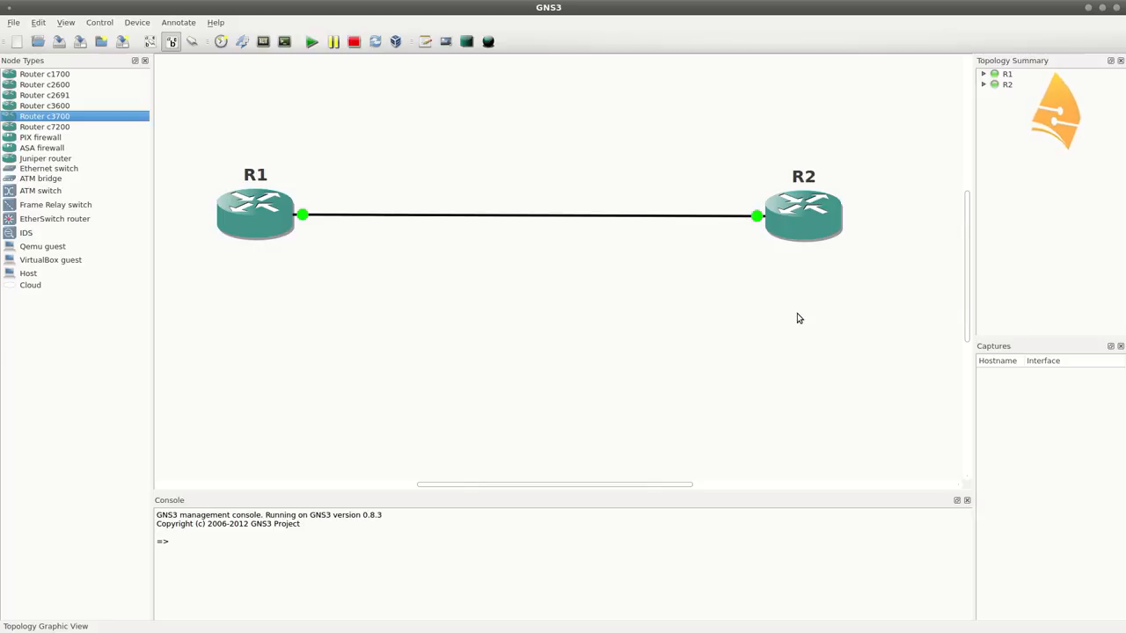
Bring up the R1 console and enter global configuration mode with conf t
{"action": "key", "text": "alt+Tab"}
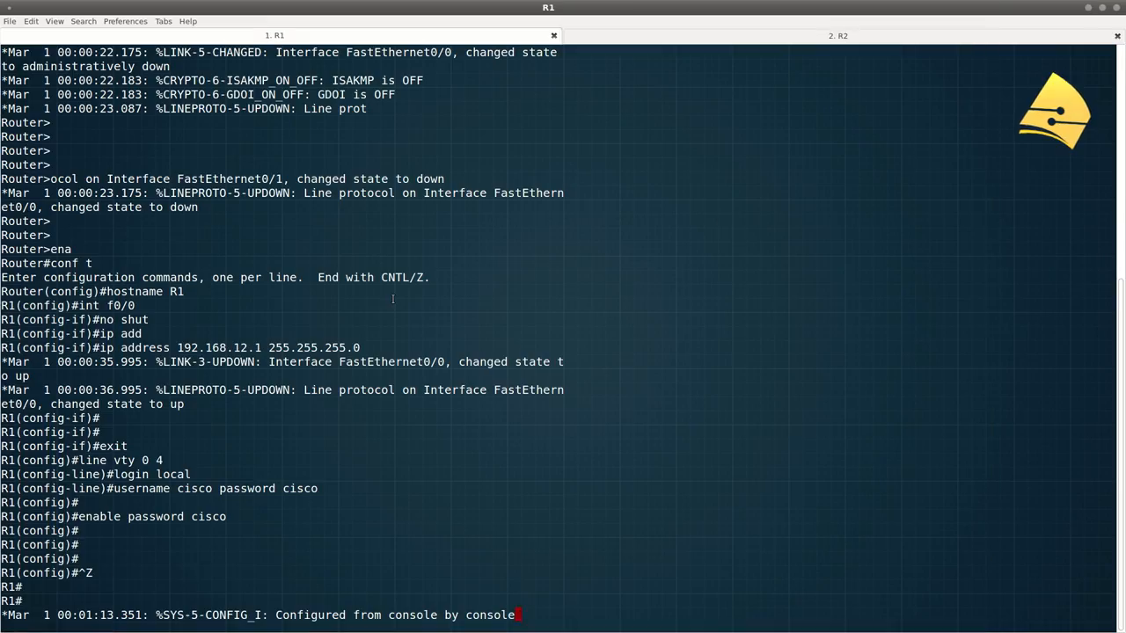
{"action": "left_click", "coordinate": [615, 35]}
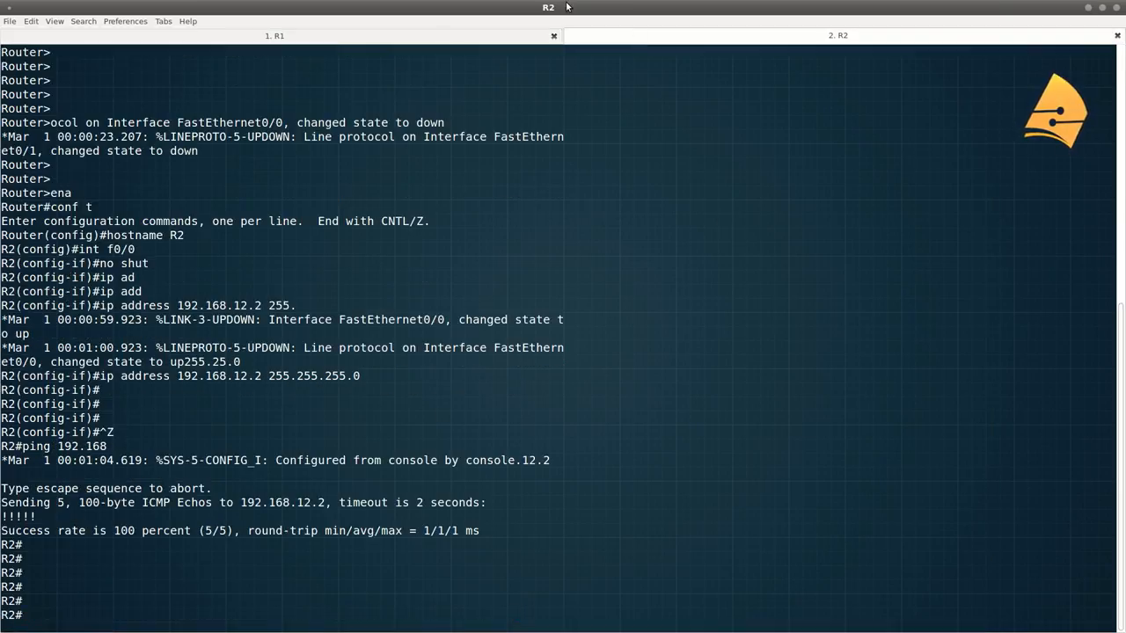
{"action": "left_click", "coordinate": [478, 40]}
{"action": "key", "text": "Return"}
{"action": "key", "text": "Return"}
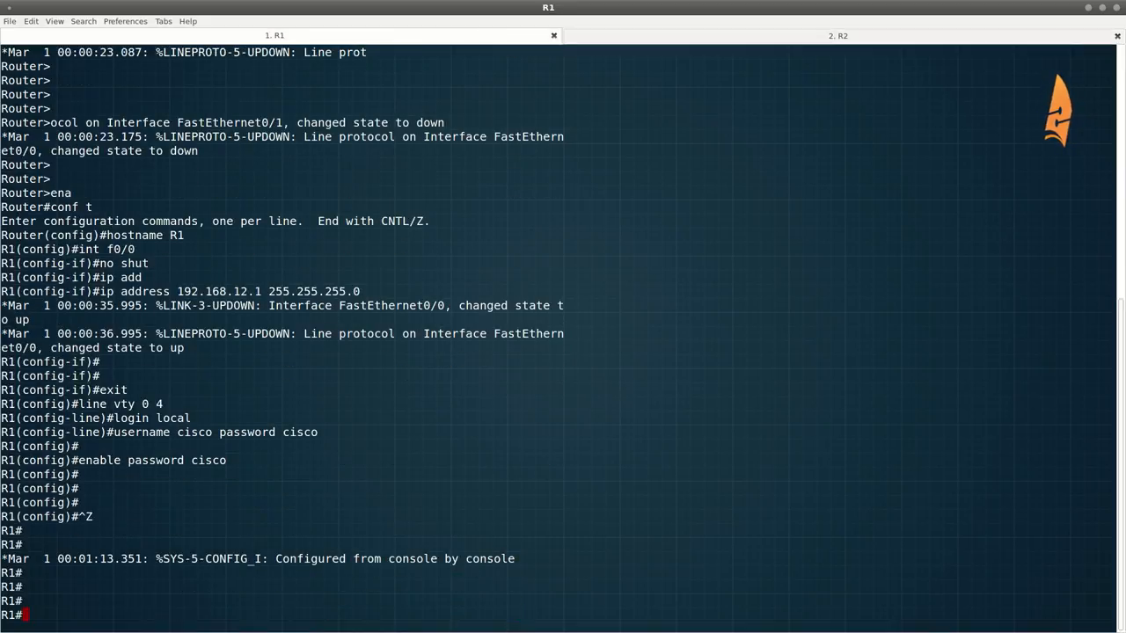
{"action": "type", "text": "conf t"}
{"action": "key", "text": "Return"}
{"action": "type", "text": "config)#conf"}
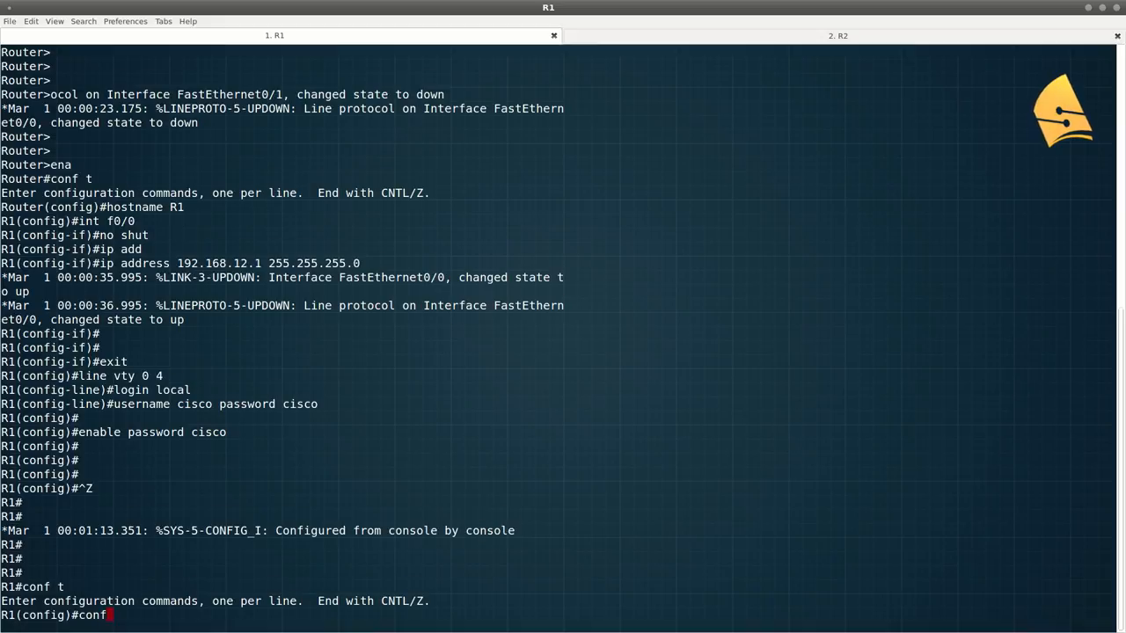
Apply 'configuration mode exclusive auto' on R1, noting the auto and manual option help
{"action": "key", "text": "Tab"}
{"action": "type", "text": "u"}
{"action": "key", "text": "Tab"}
{"action": "type", "text": "?"}
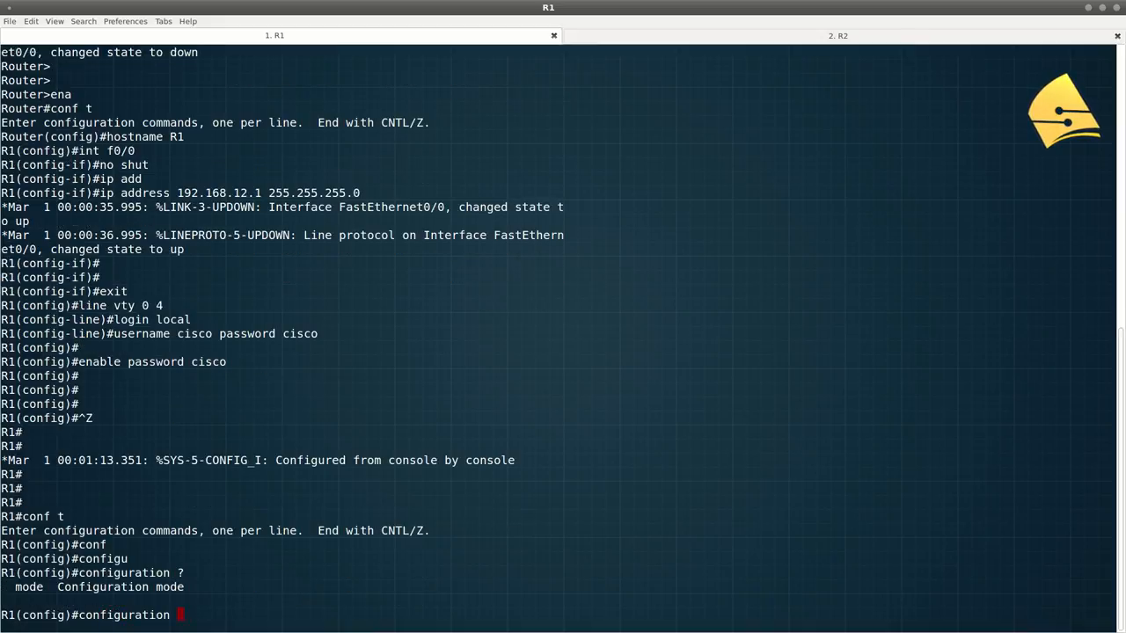
{"action": "type", "text": "mo"}
{"action": "key", "text": "Tab"}
{"action": "type", "text": "?"}
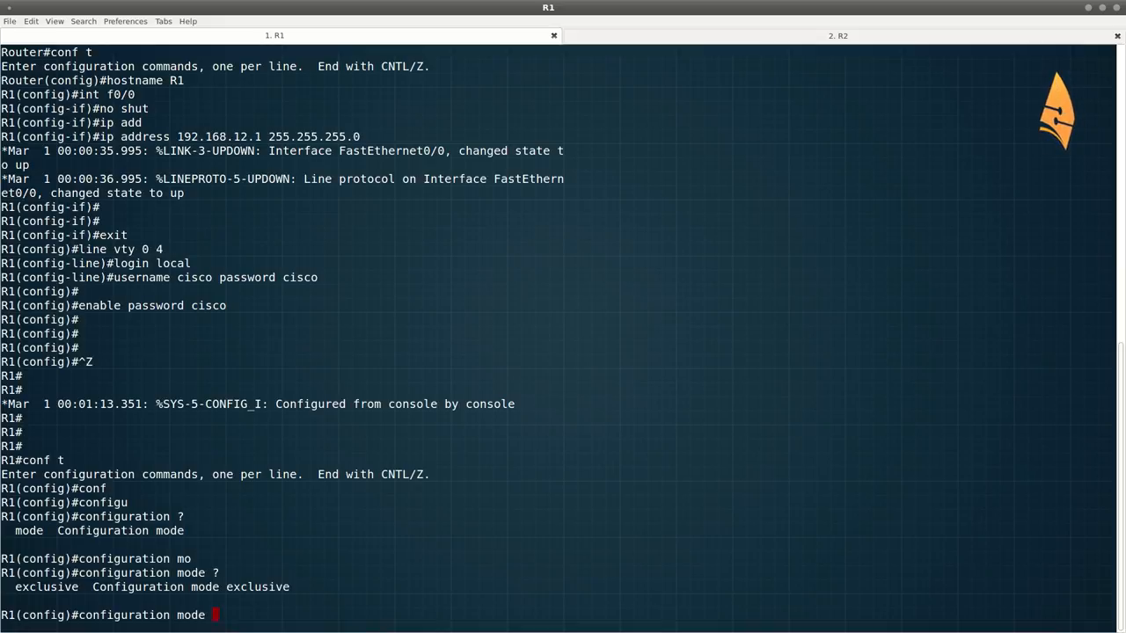
{"action": "type", "text": "ex"}
{"action": "key", "text": "Tab"}
{"action": "type", "text": "?"}
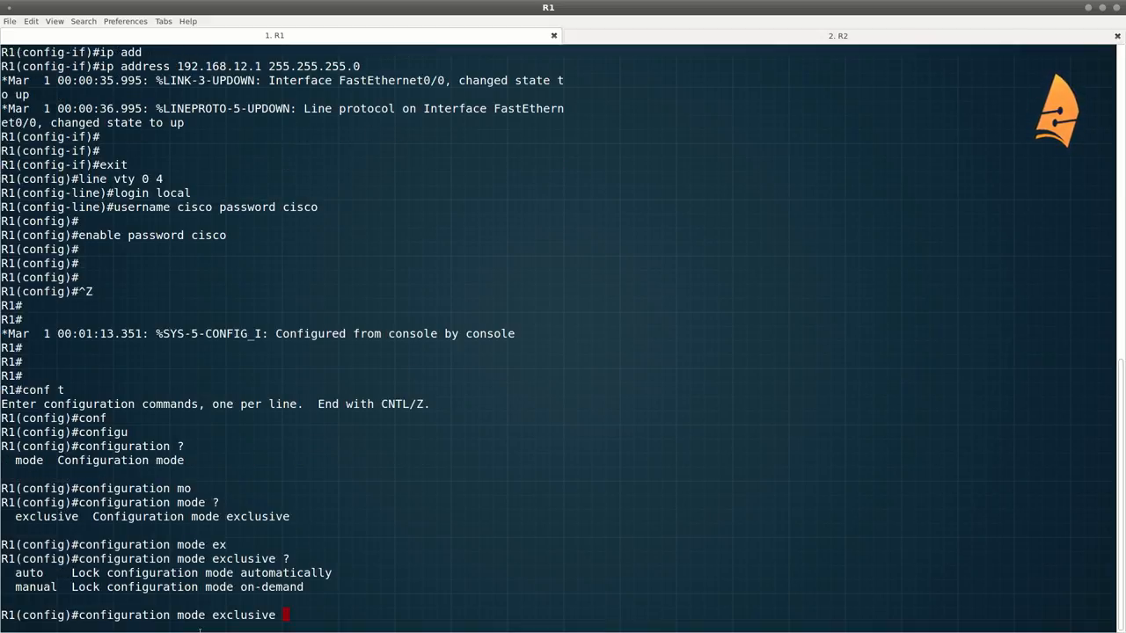
{"action": "left_click_drag", "start_coordinate": [15, 573], "coordinate": [332, 573]}
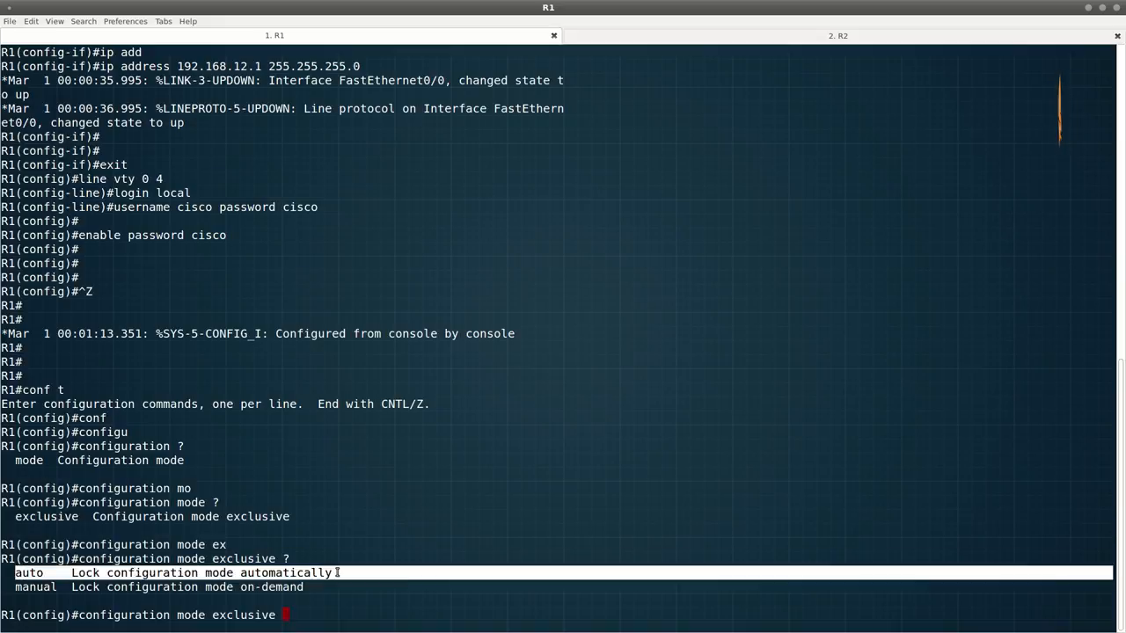
{"action": "left_click_drag", "start_coordinate": [15, 587], "coordinate": [304, 586]}
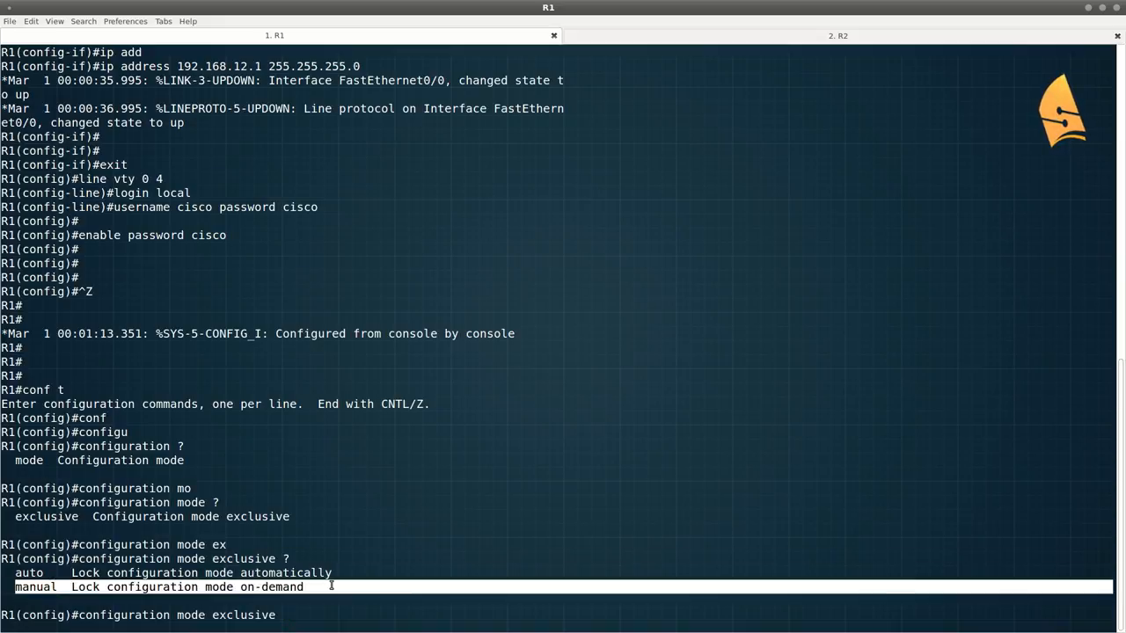
{"action": "left_click", "coordinate": [362, 598]}
{"action": "type", "text": "auto"}
{"action": "key", "text": "Tab"}
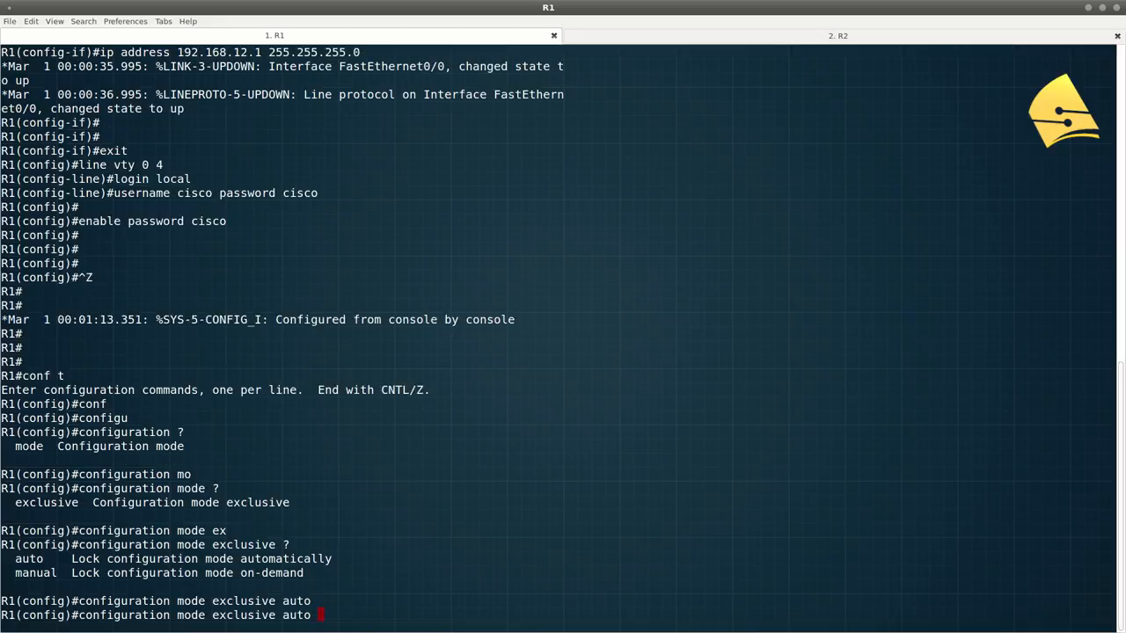
{"action": "key", "text": "Return"}
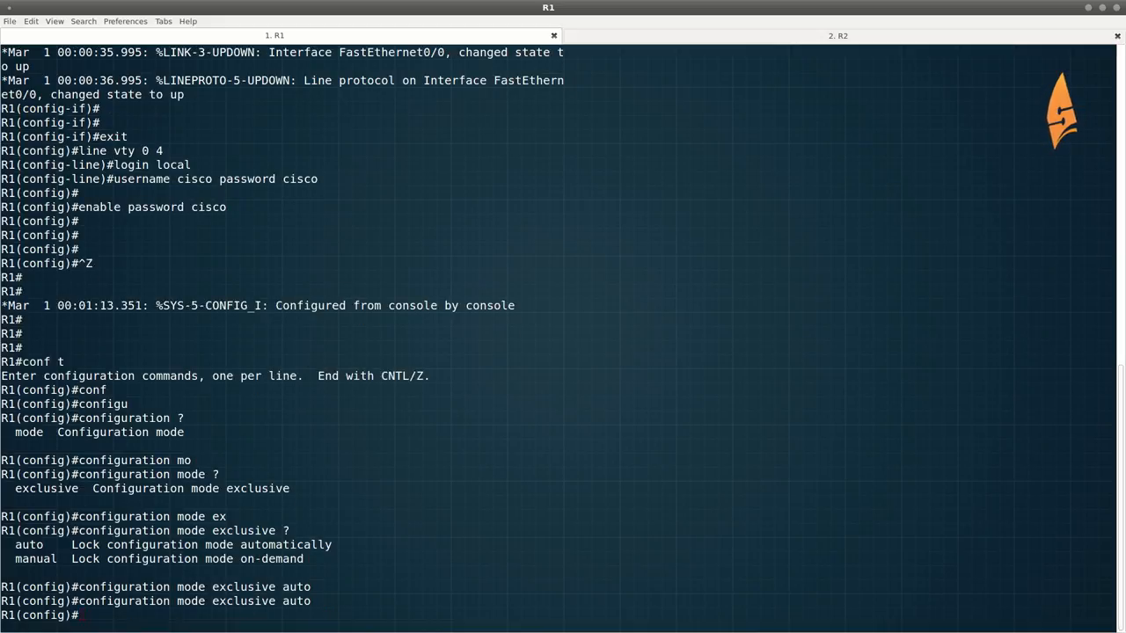
Leave config mode, then re-enter with configure terminal to acquire the exclusive lock
{"action": "key", "text": "ctrl+z"}
{"action": "key", "text": "Return"}
{"action": "key", "text": "Return"}
{"action": "key", "text": "Return"}
{"action": "type", "text": "conf"}
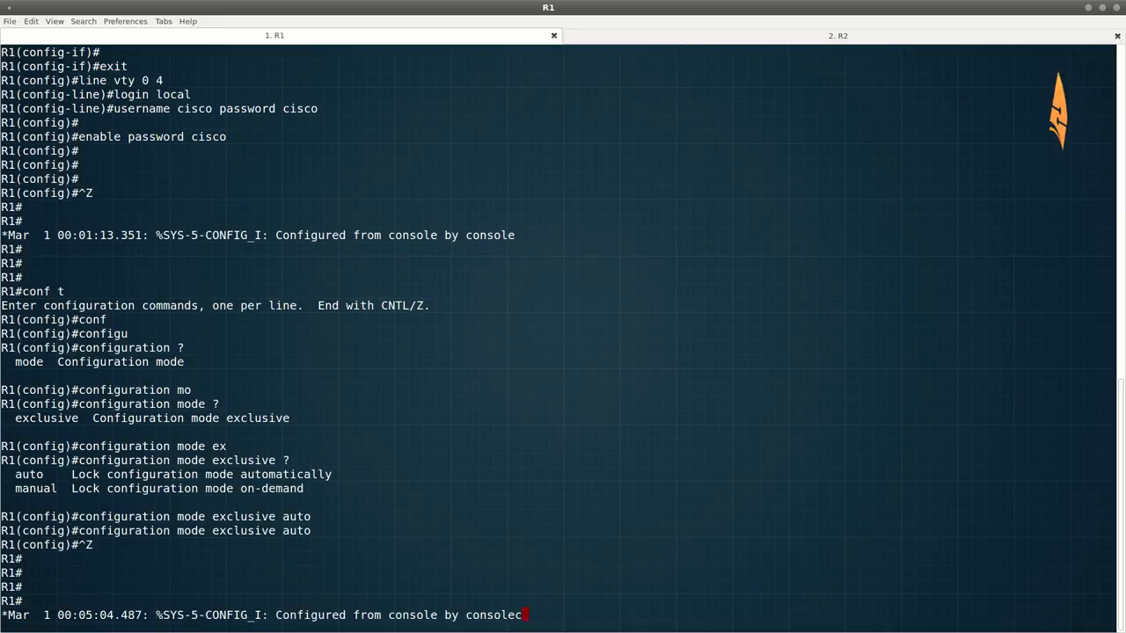
{"action": "key", "text": "Tab"}
{"action": "type", "text": "ter"}
{"action": "key", "text": "Tab"}
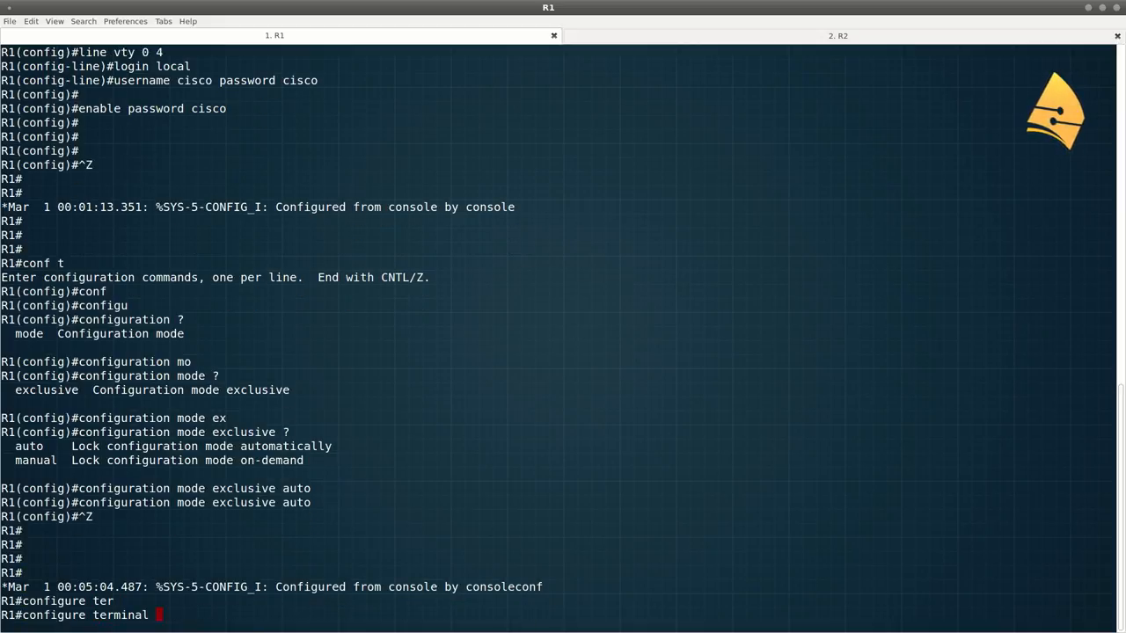
{"action": "key", "text": "Return"}
{"action": "key", "text": "Return"}
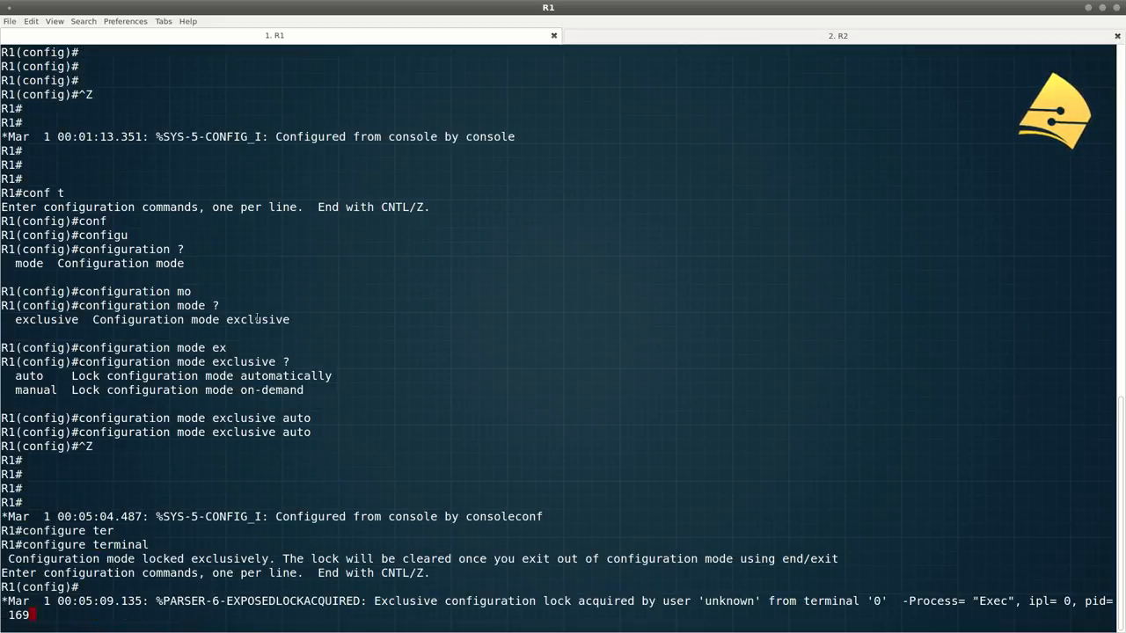
{"action": "key", "text": "Return"}
{"action": "key", "text": "Return"}
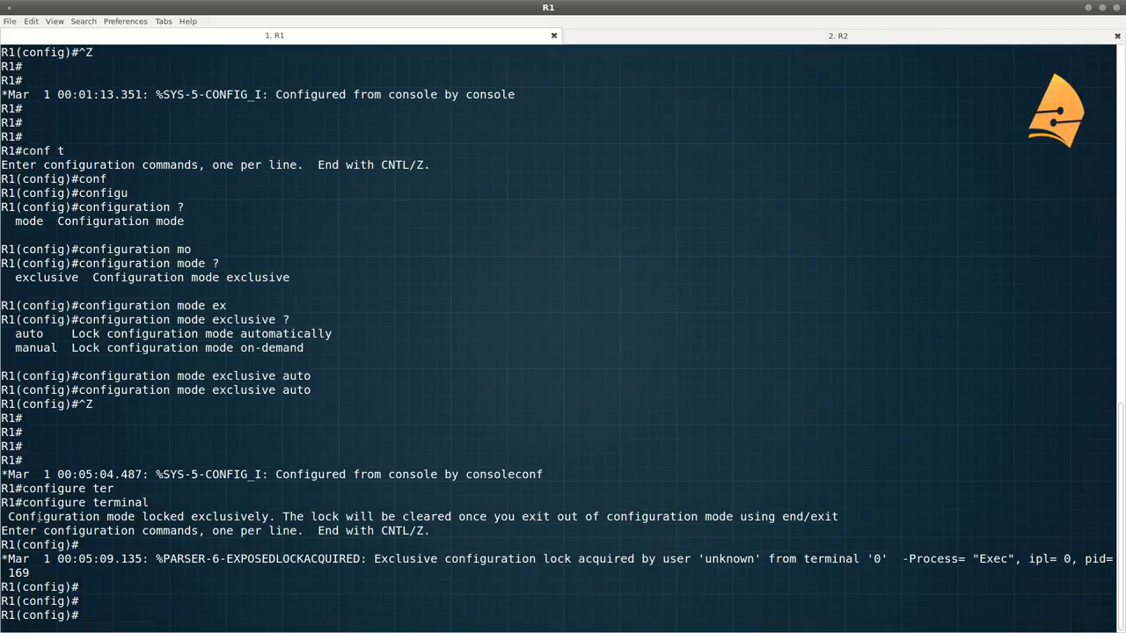
Highlight the 'locked exclusively' message and the explanation of when the lock clears
{"action": "left_click_drag", "start_coordinate": [8, 517], "coordinate": [269, 517]}
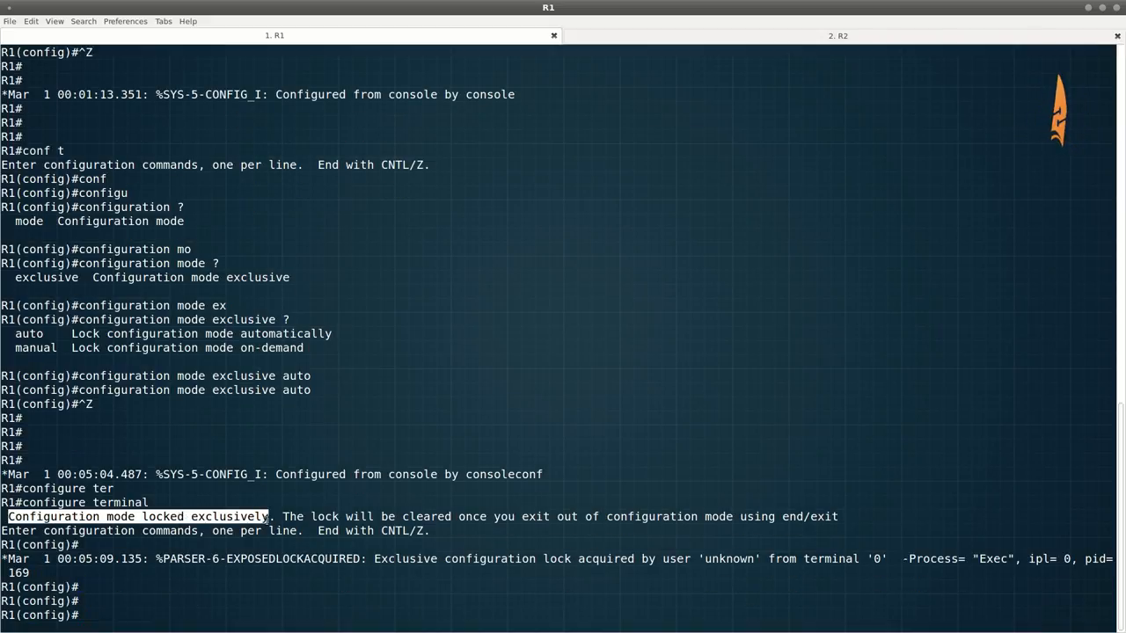
{"action": "left_click", "coordinate": [294, 517]}
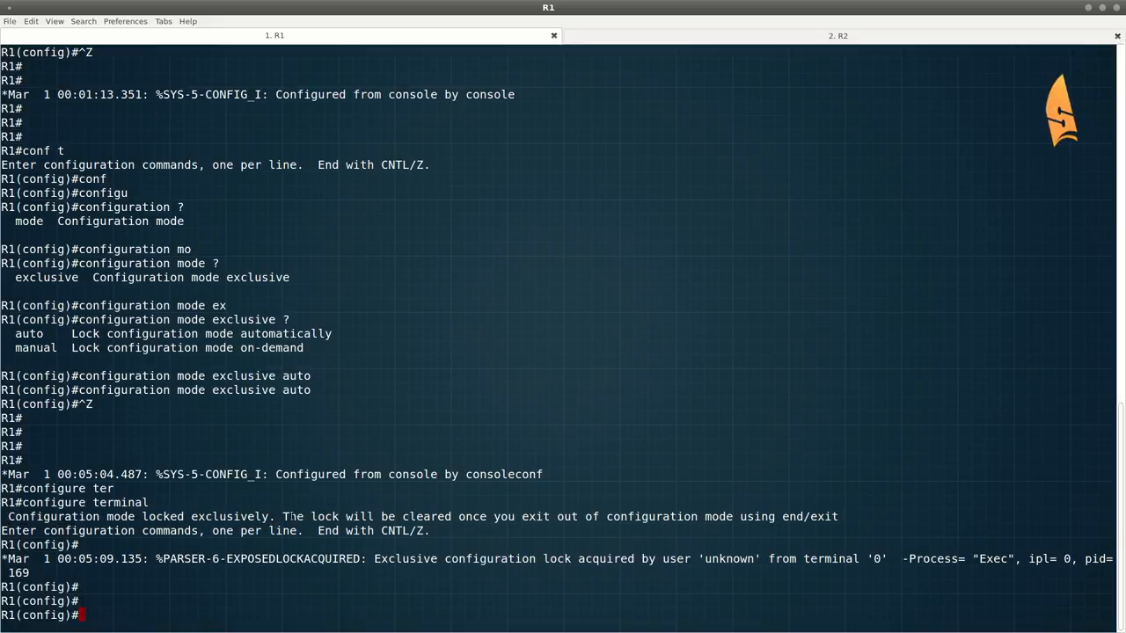
{"action": "left_click_drag", "start_coordinate": [283, 517], "coordinate": [842, 517]}
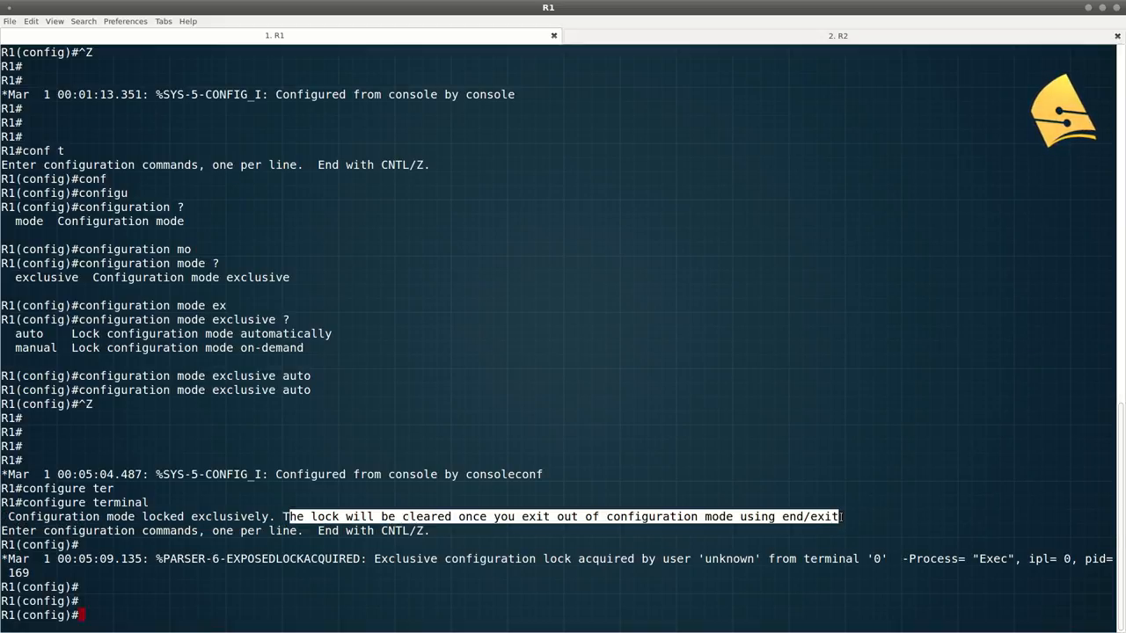
{"action": "left_click", "coordinate": [695, 400]}
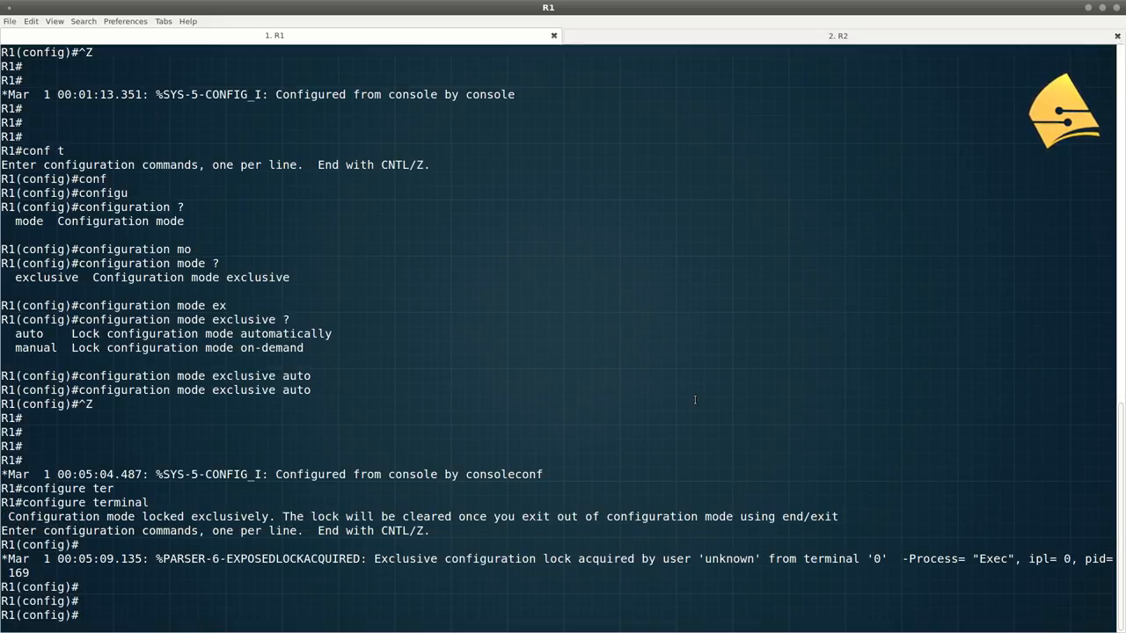
From R2, telnet to R1 at 192.168.12.1 as cisco and enable privileged mode
{"action": "left_click", "coordinate": [691, 36]}
{"action": "key", "text": "Return"}
{"action": "key", "text": "Return"}
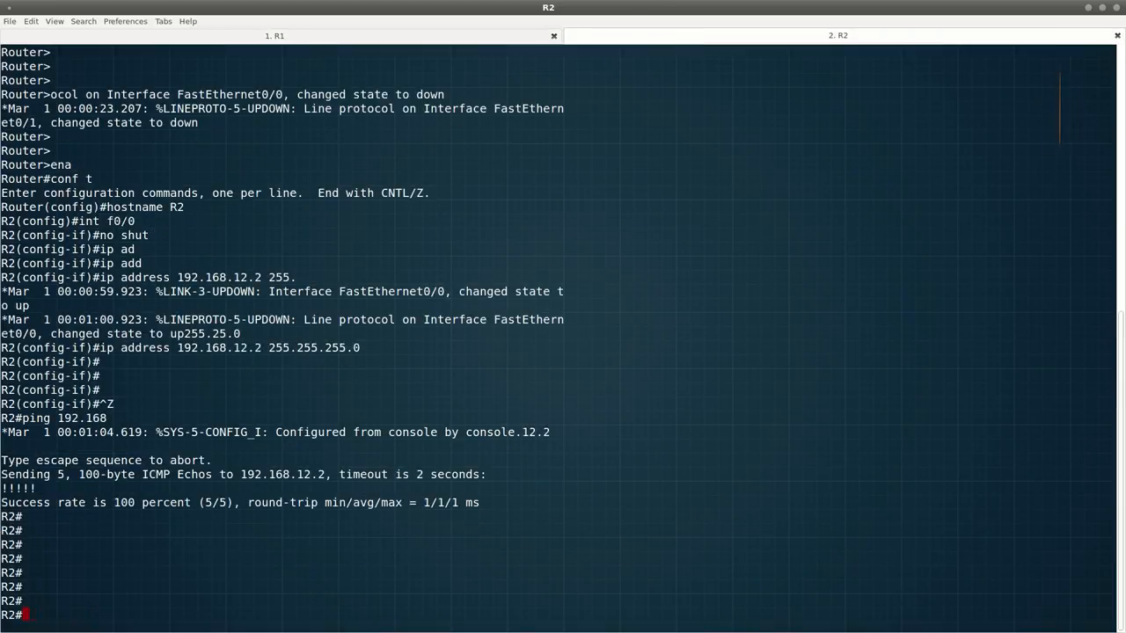
{"action": "type", "text": "telnet 192.168.12.1"}
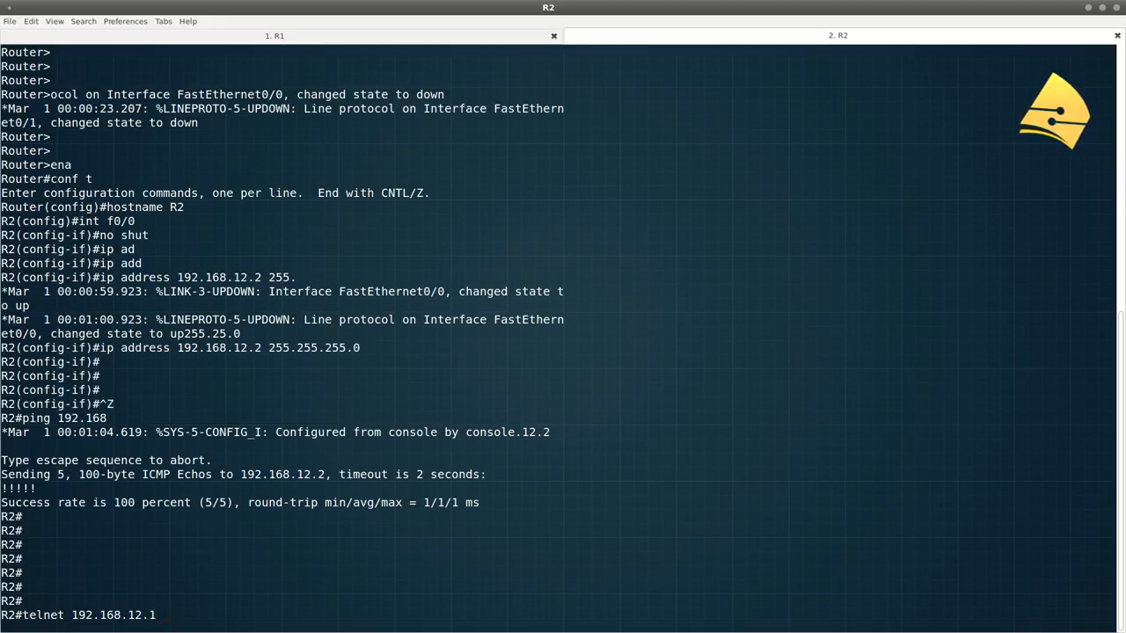
{"action": "key", "text": "Return"}
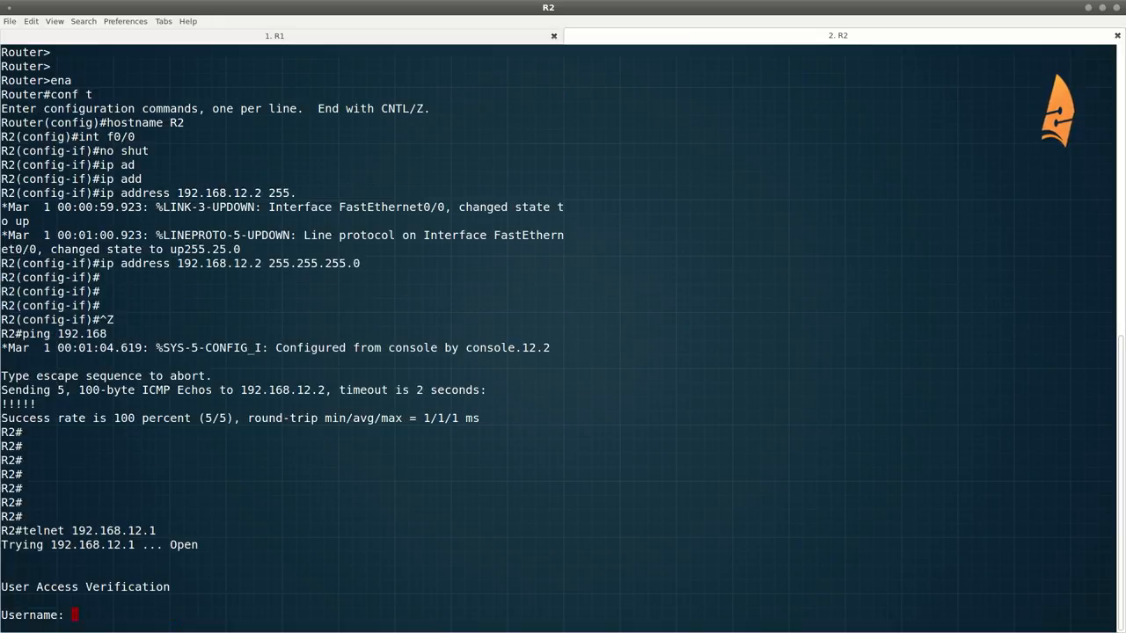
{"action": "key", "text": "Return"}
{"action": "key", "text": "Return"}
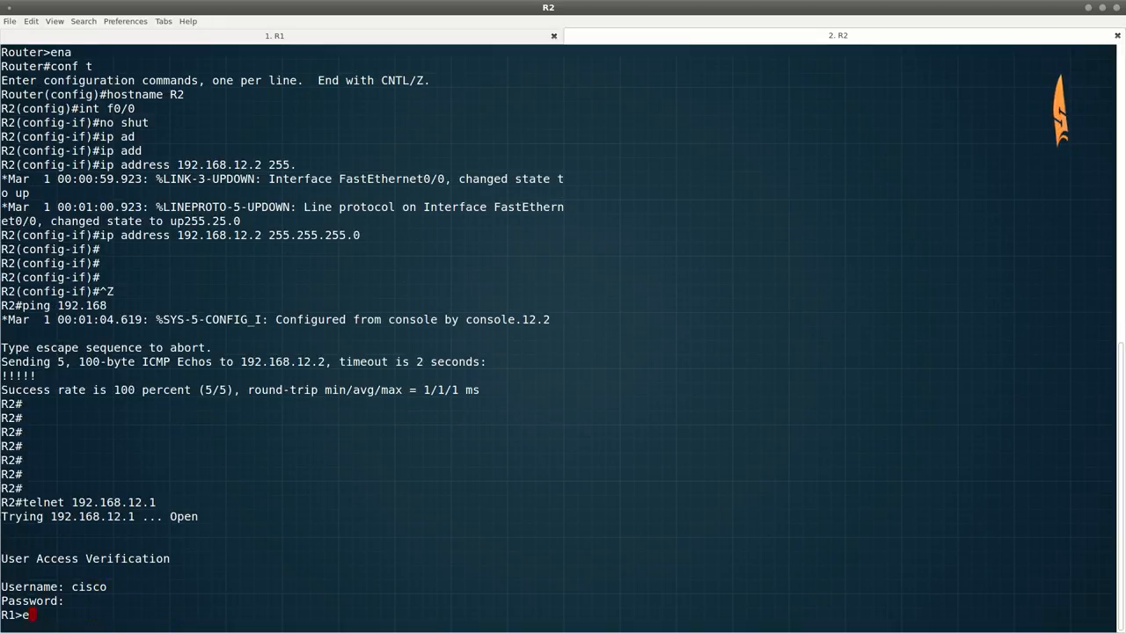
{"action": "type", "text": "enable"}
{"action": "key", "text": "Return"}
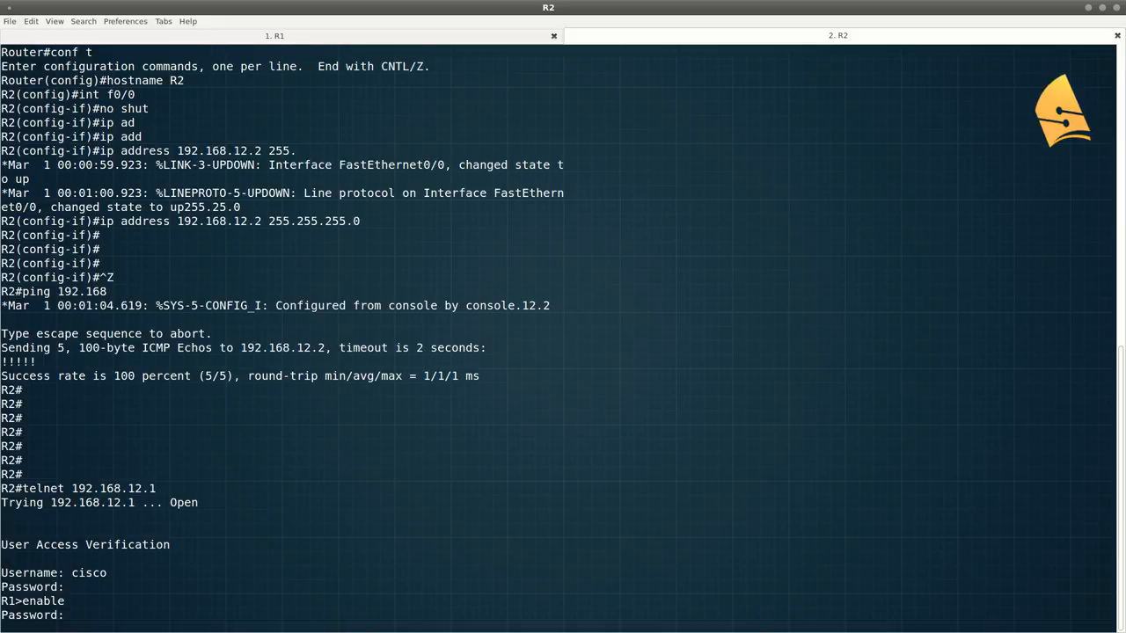
{"action": "key", "text": "Return"}
{"action": "type", "text": "confi"}
Attempt configure terminal from the telnet session and highlight the exclusive-lock refusal error
{"action": "key", "text": "Tab"}
{"action": "type", "text": "ter"}
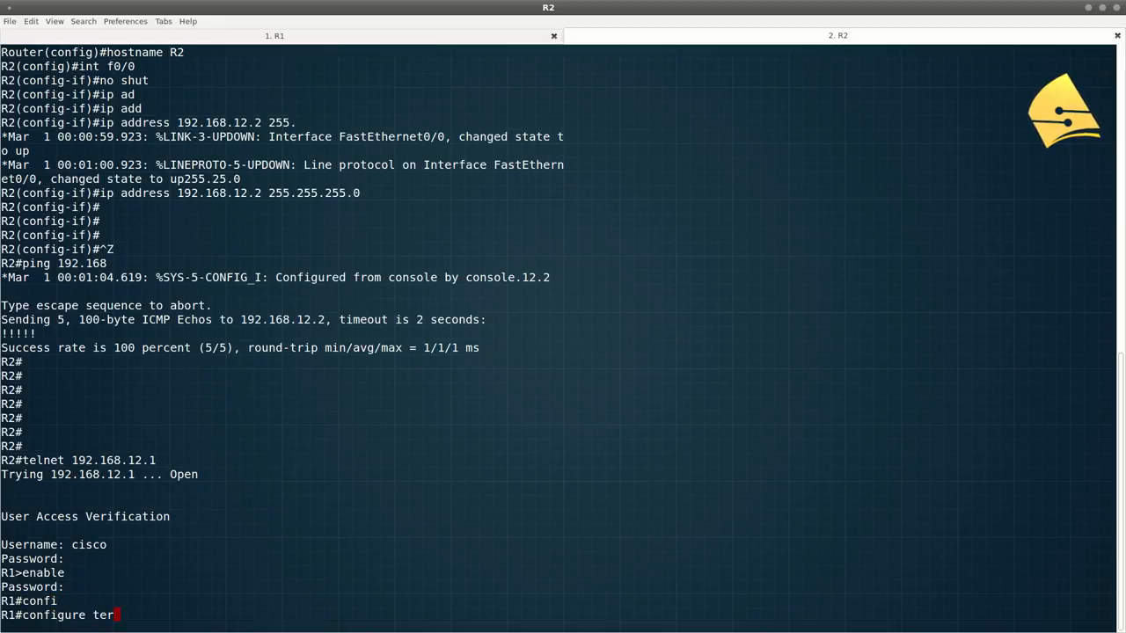
{"action": "key", "text": "Tab"}
{"action": "key", "text": "Return"}
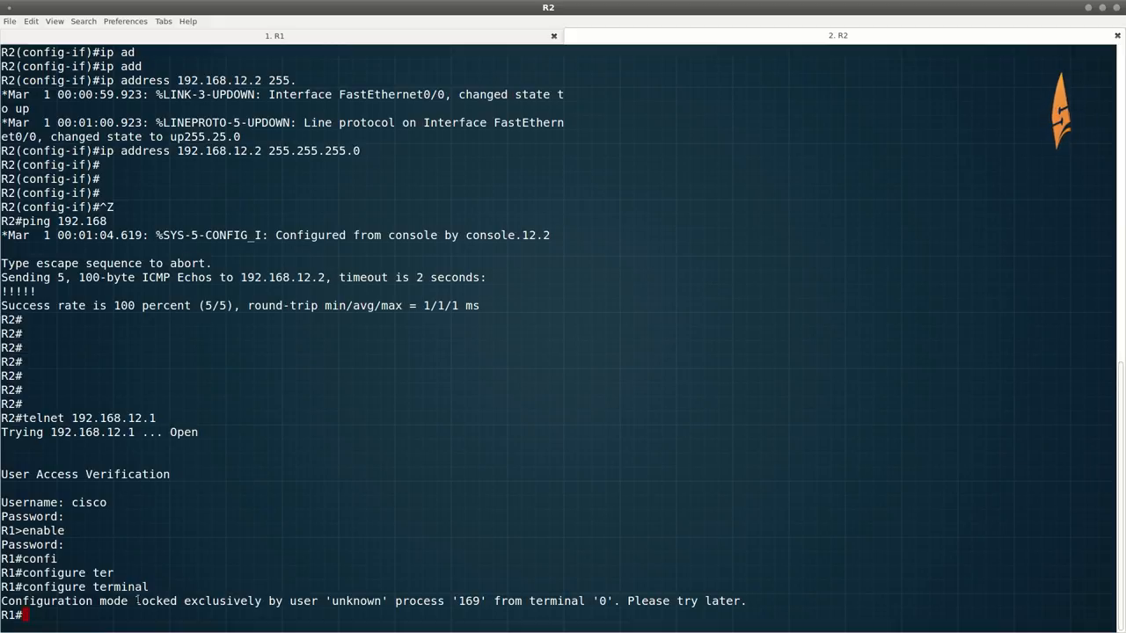
{"action": "left_click_drag", "start_coordinate": [136, 601], "coordinate": [384, 602]}
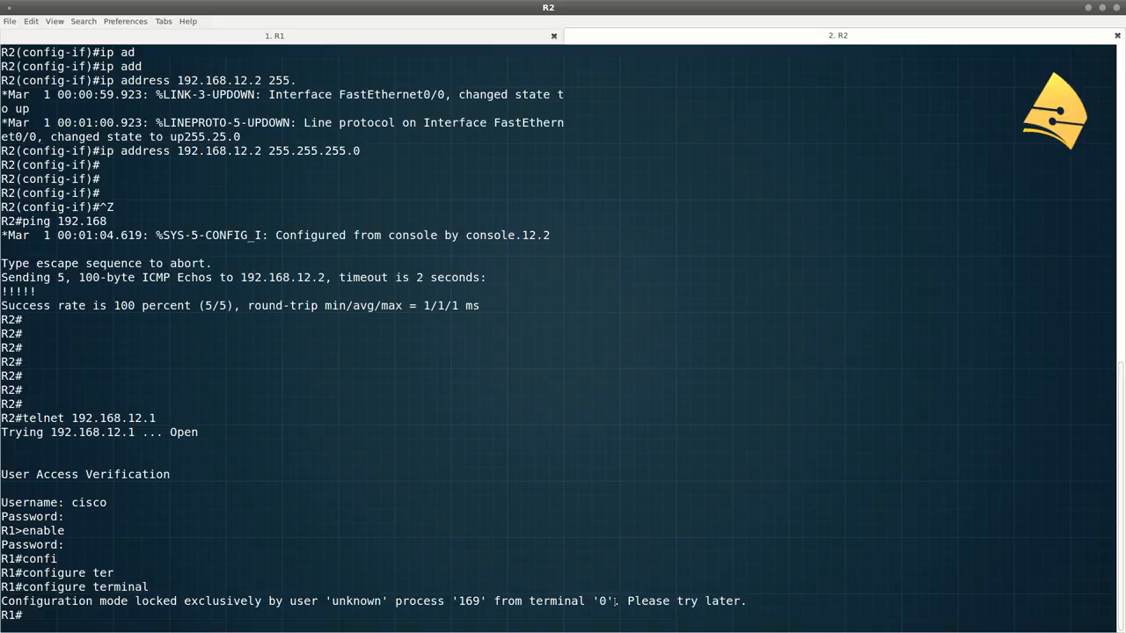
{"action": "left_click_drag", "start_coordinate": [613, 601], "coordinate": [492, 601]}
{"action": "left_click", "coordinate": [479, 581]}
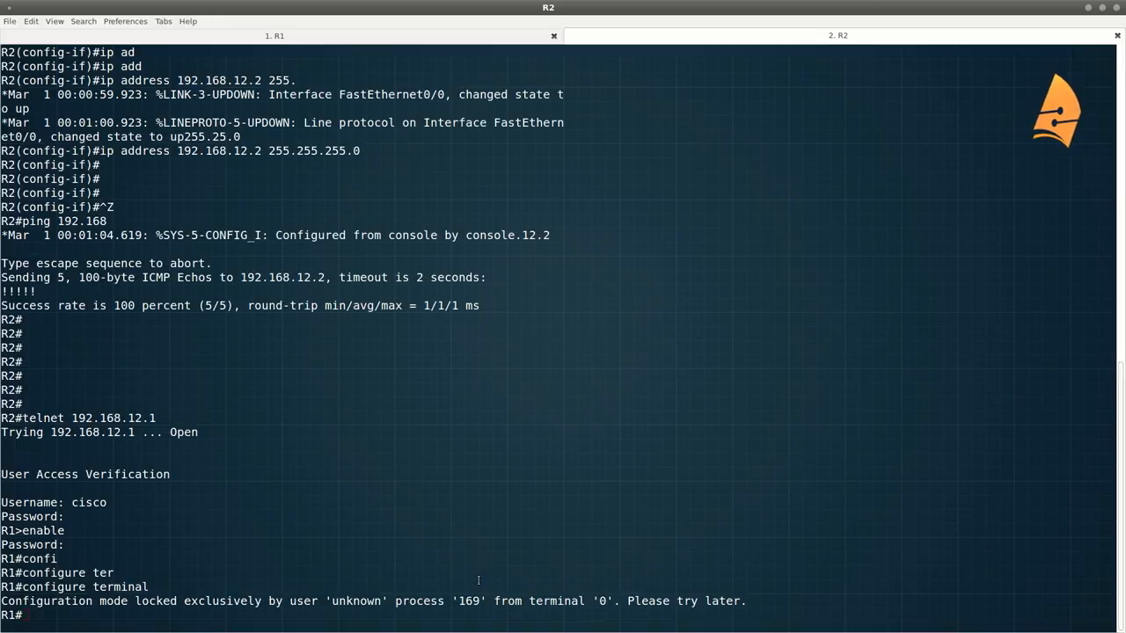
Exit configuration mode on R1's own console, releasing the exclusive lock
{"action": "left_click", "coordinate": [448, 37]}
{"action": "key", "text": "Return"}
{"action": "key", "text": "Return"}
{"action": "type", "text": "exit"}
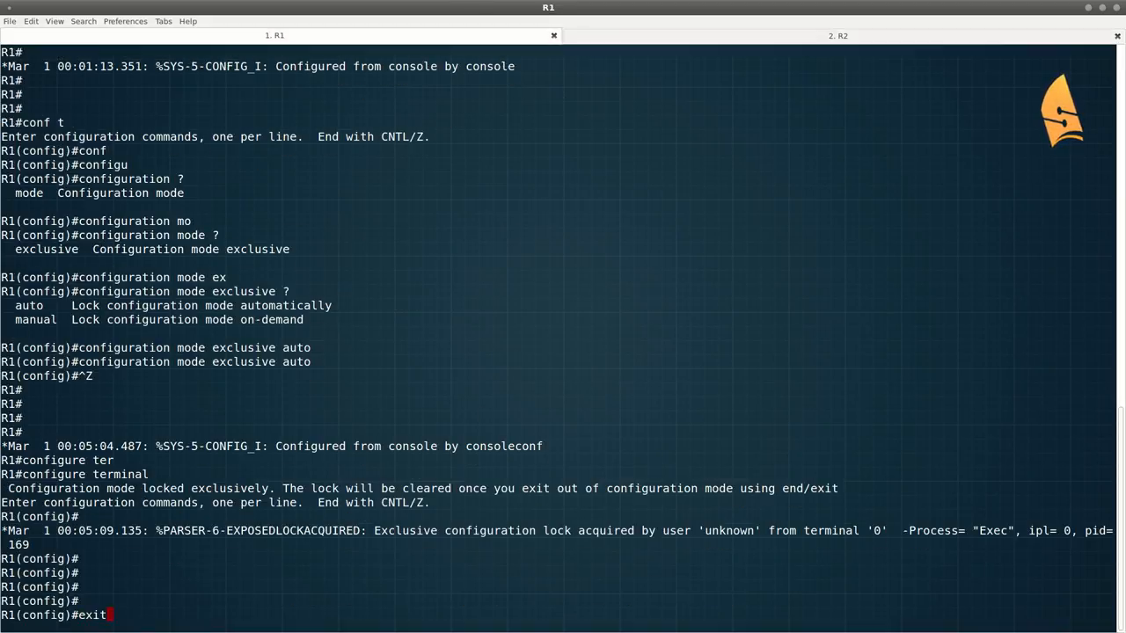
{"action": "key", "text": "Return"}
From R2's telnet session enter R1 config mode under the exclusive lock, then exit
{"action": "left_click", "coordinate": [686, 37]}
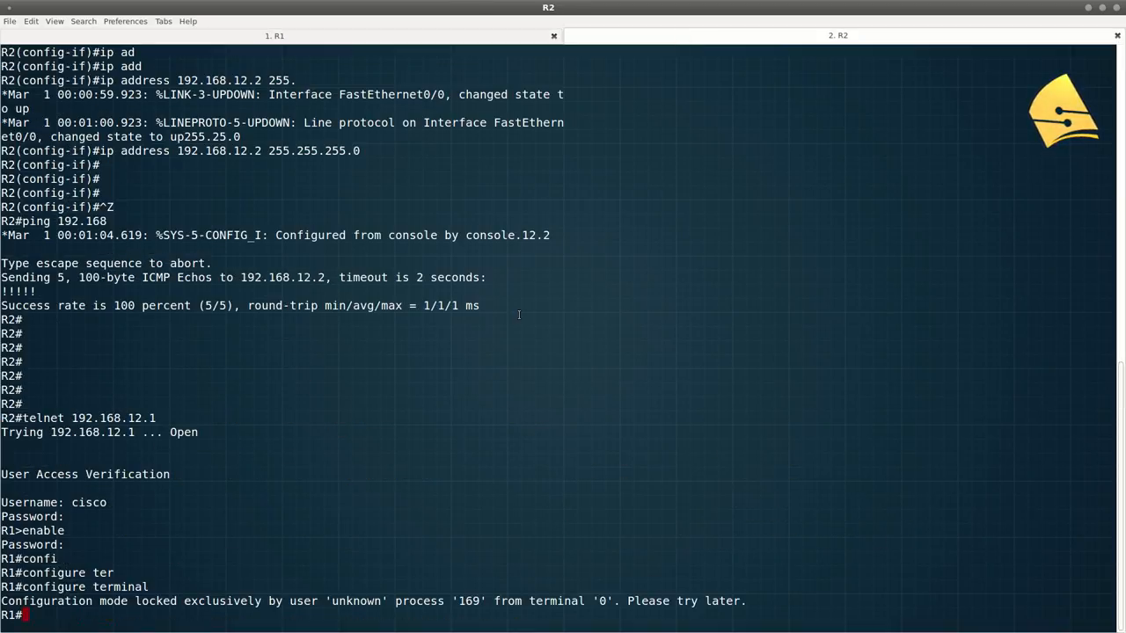
{"action": "key", "text": "Return"}
{"action": "key", "text": "Return"}
{"action": "type", "text": "configure terminal"}
{"action": "key", "text": "Return"}
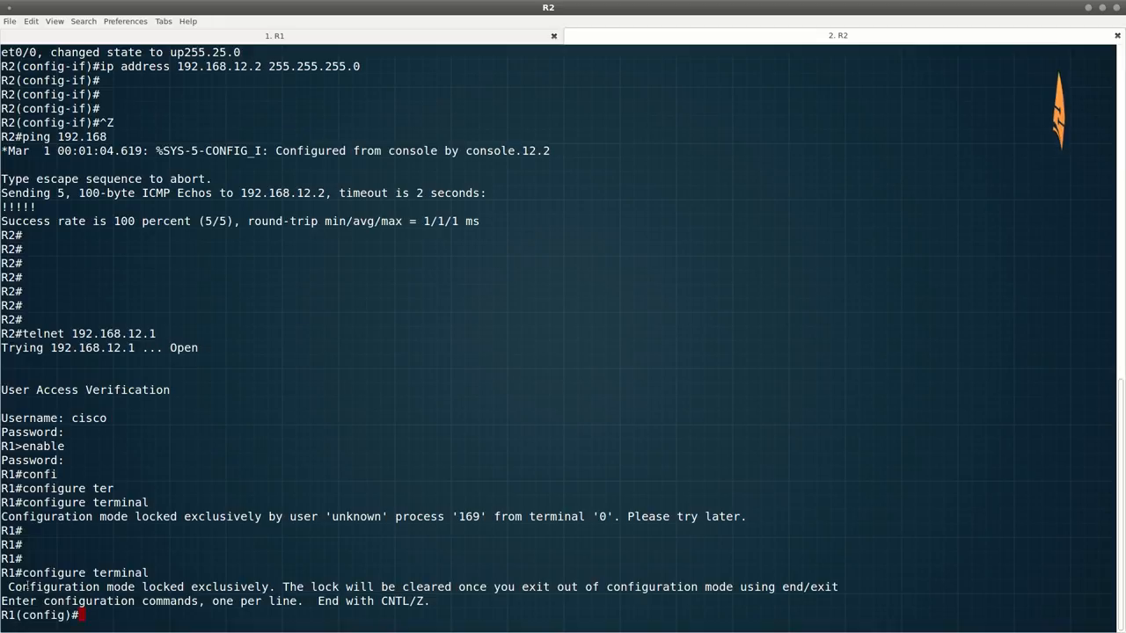
{"action": "left_click_drag", "start_coordinate": [9, 587], "coordinate": [836, 587]}
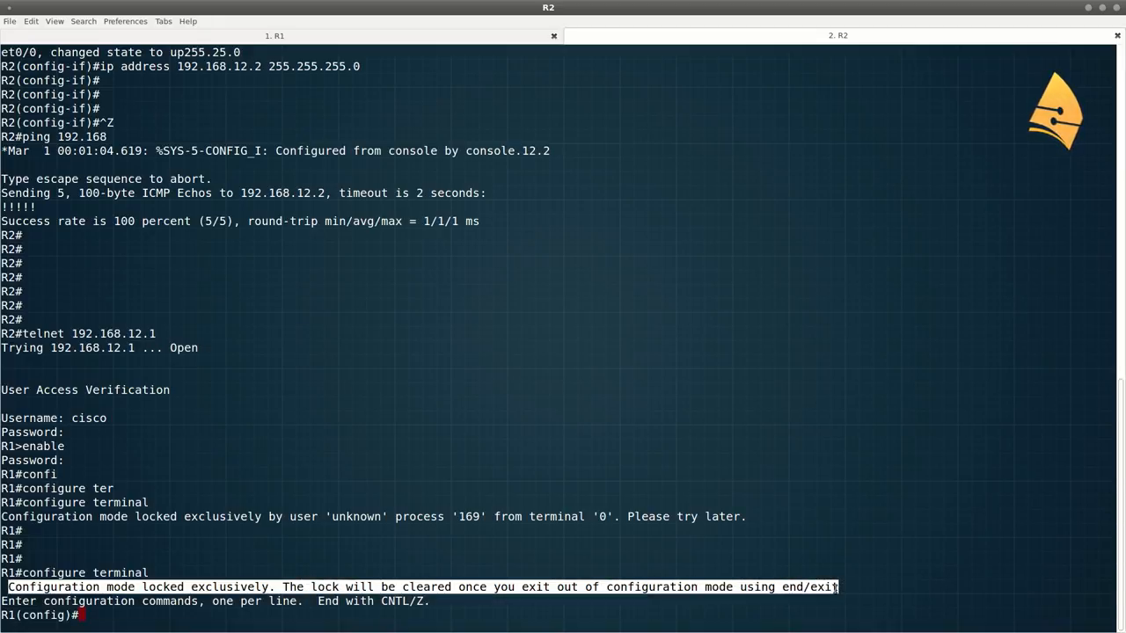
{"action": "key", "text": "Return"}
{"action": "type", "text": "exit"}
{"action": "key", "text": "Return"}
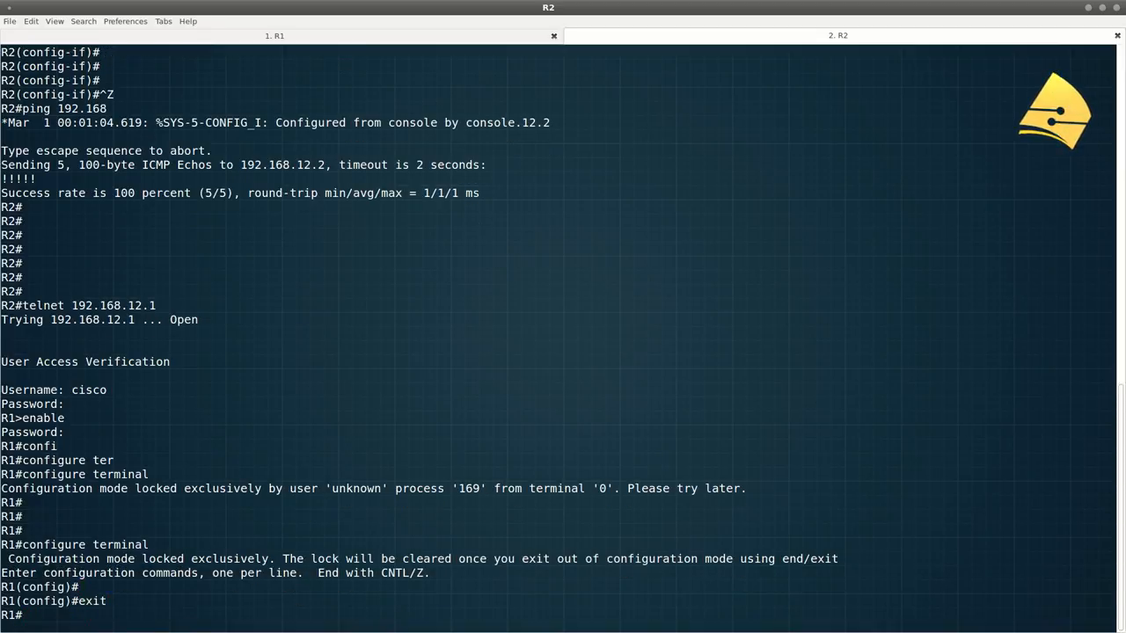
On R1, enter config mode and remove the automatic exclusive locking command
{"action": "left_click", "coordinate": [334, 40]}
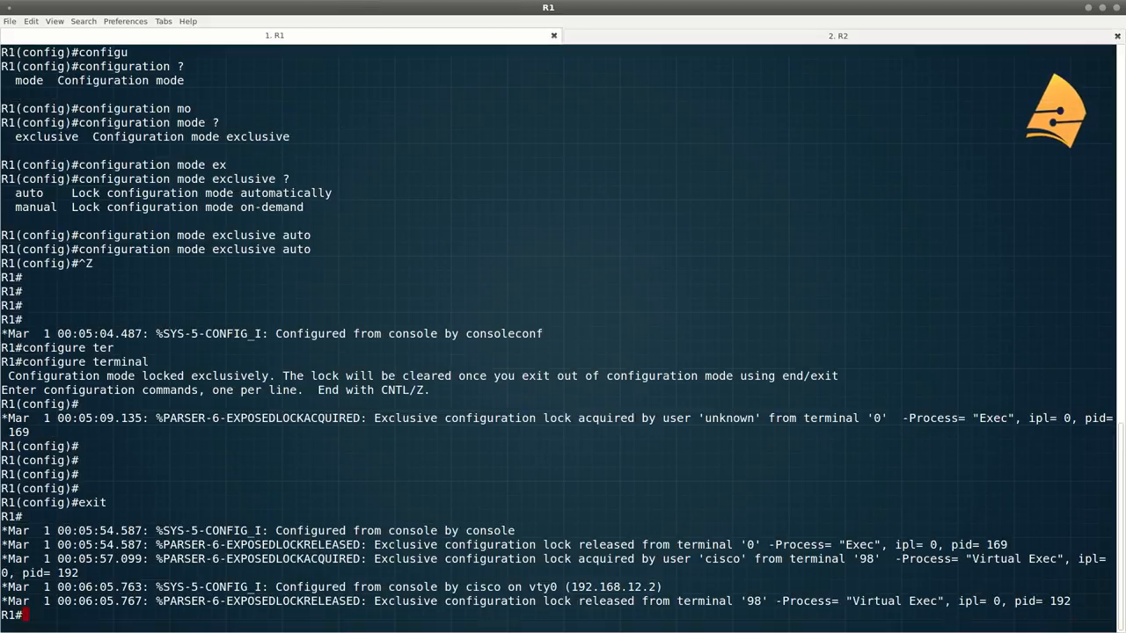
{"action": "key", "text": "Return"}
{"action": "key", "text": "Return"}
{"action": "type", "text": "conf t"}
{"action": "key", "text": "Return"}
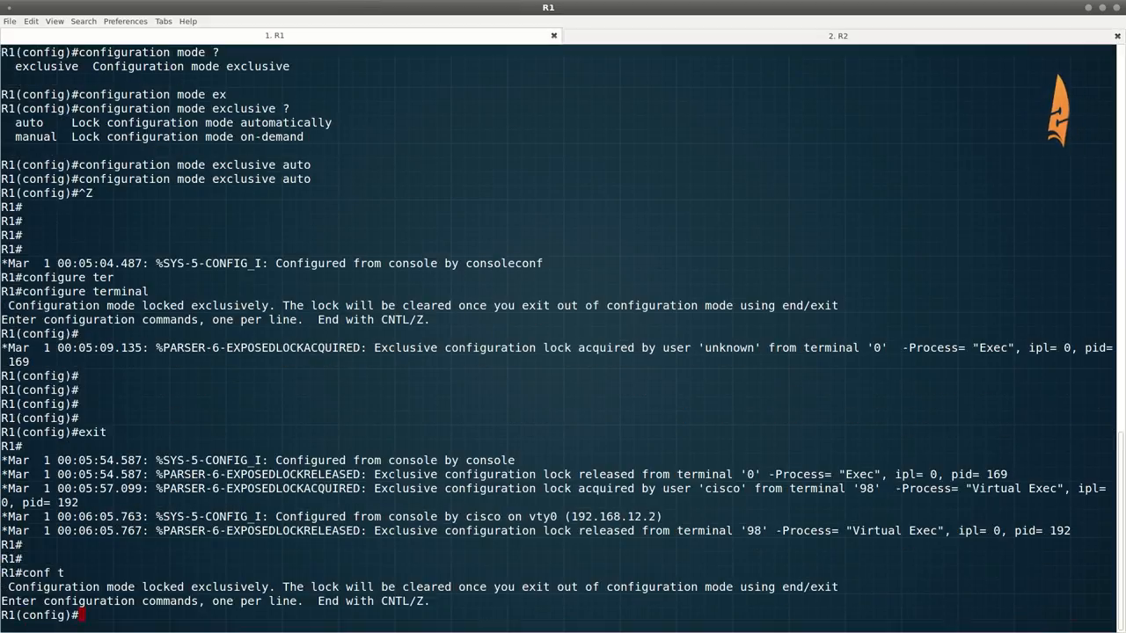
{"action": "key", "text": "Return"}
{"action": "key", "text": "Up"}
{"action": "type", "text": "no"}
{"action": "key", "text": "Return"}
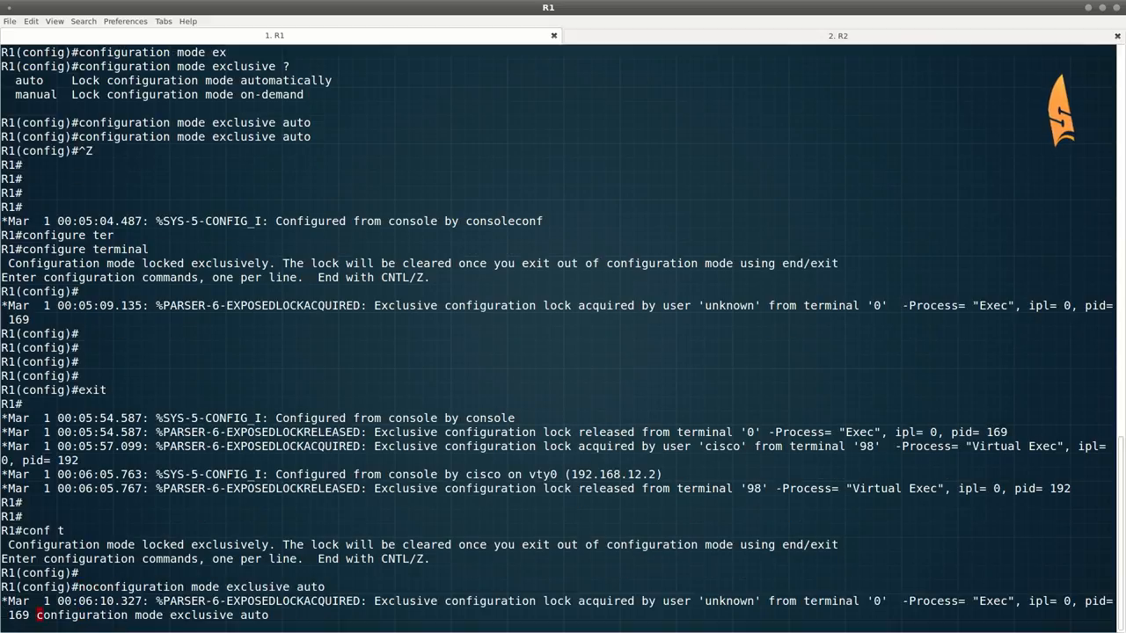
{"action": "type", "text": "no configuration mode exclusive auto"}
{"action": "key", "text": "Return"}
{"action": "key", "text": "Up"}
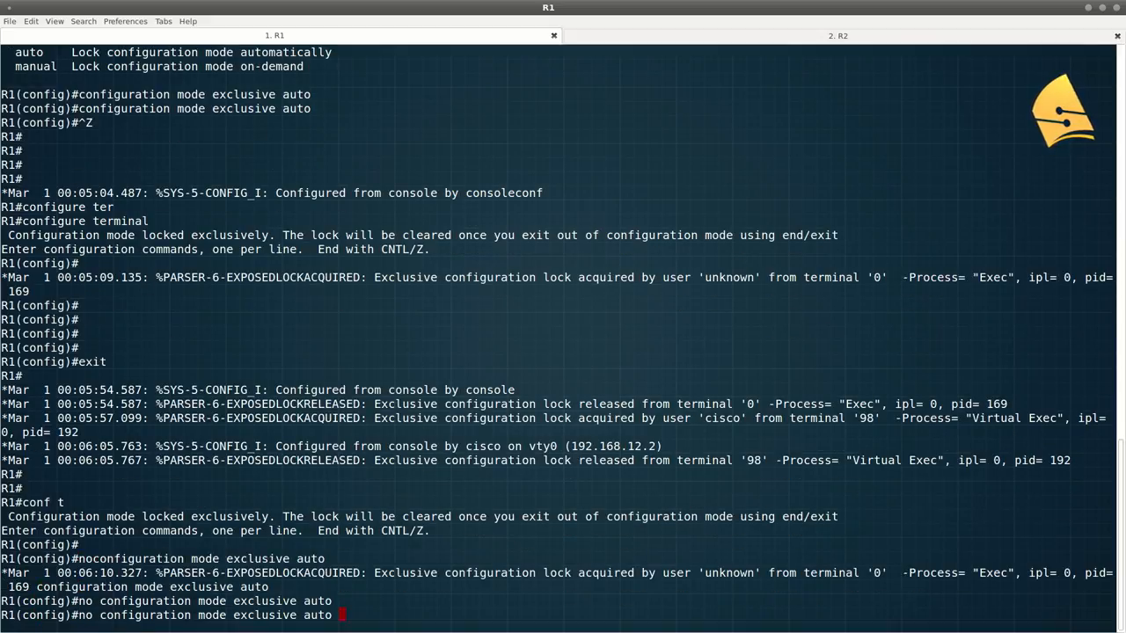
{"action": "key", "text": "Return"}
{"action": "type", "text": "config)#con"}
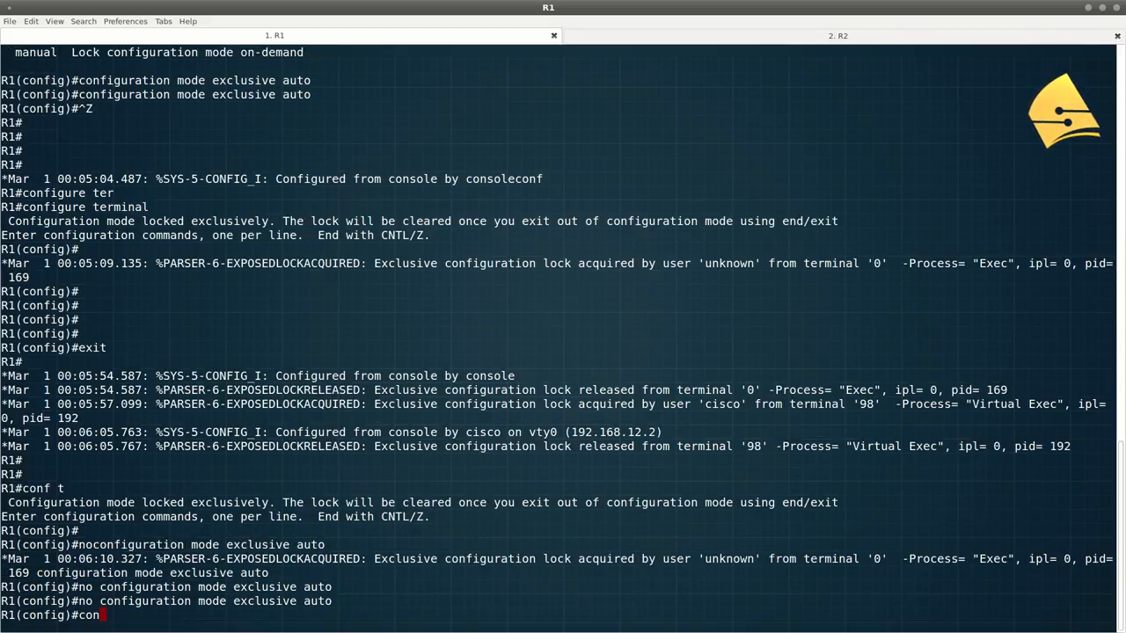
Apply 'configuration mode exclusive manual' and exit to the R1# prompt
{"action": "key", "text": "Tab"}
{"action": "type", "text": "igu"}
{"action": "key", "text": "Tab"}
{"action": "key", "text": "Tab"}
{"action": "key", "text": "Tab"}
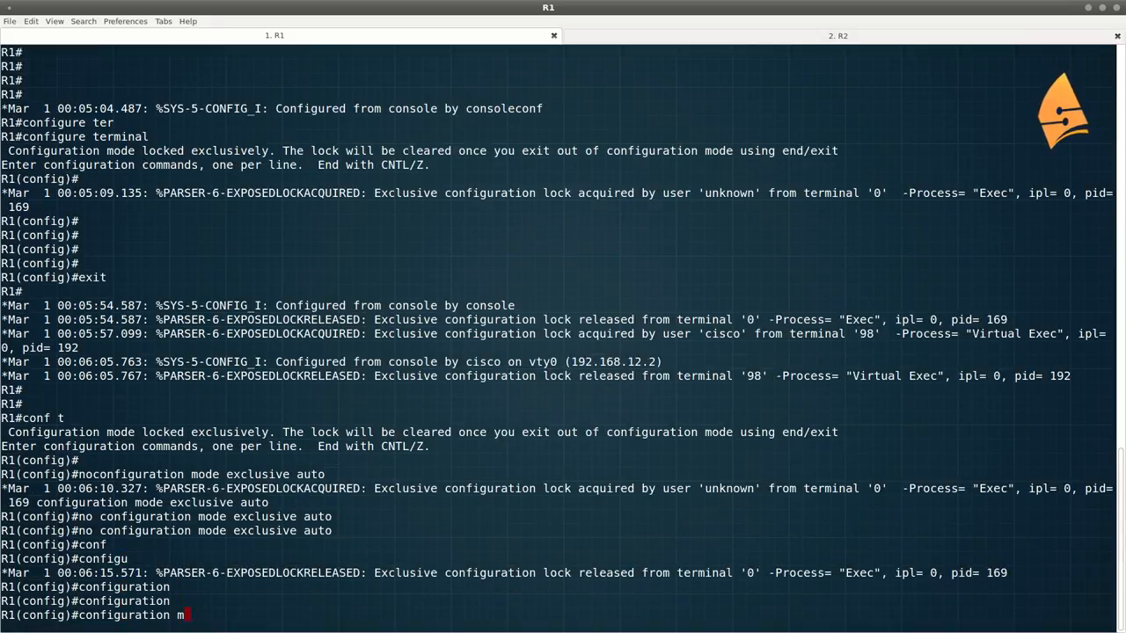
{"action": "type", "text": "mod"}
{"action": "key", "text": "Tab"}
{"action": "type", "text": "?ex"}
{"action": "key", "text": "Tab"}
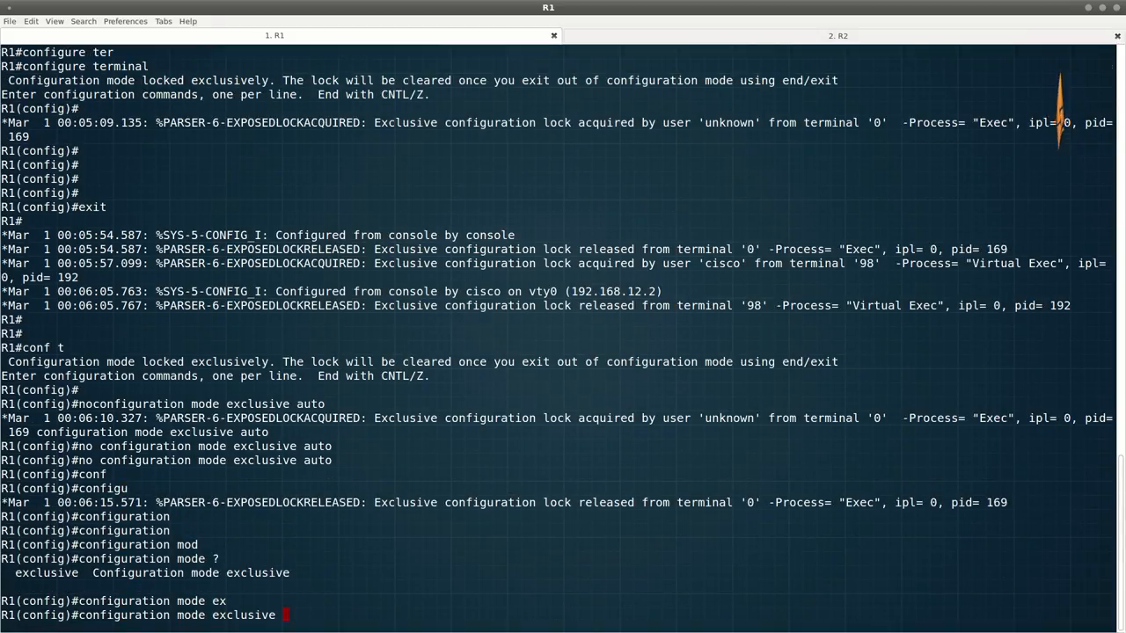
{"action": "type", "text": "?ma"}
{"action": "key", "text": "Tab"}
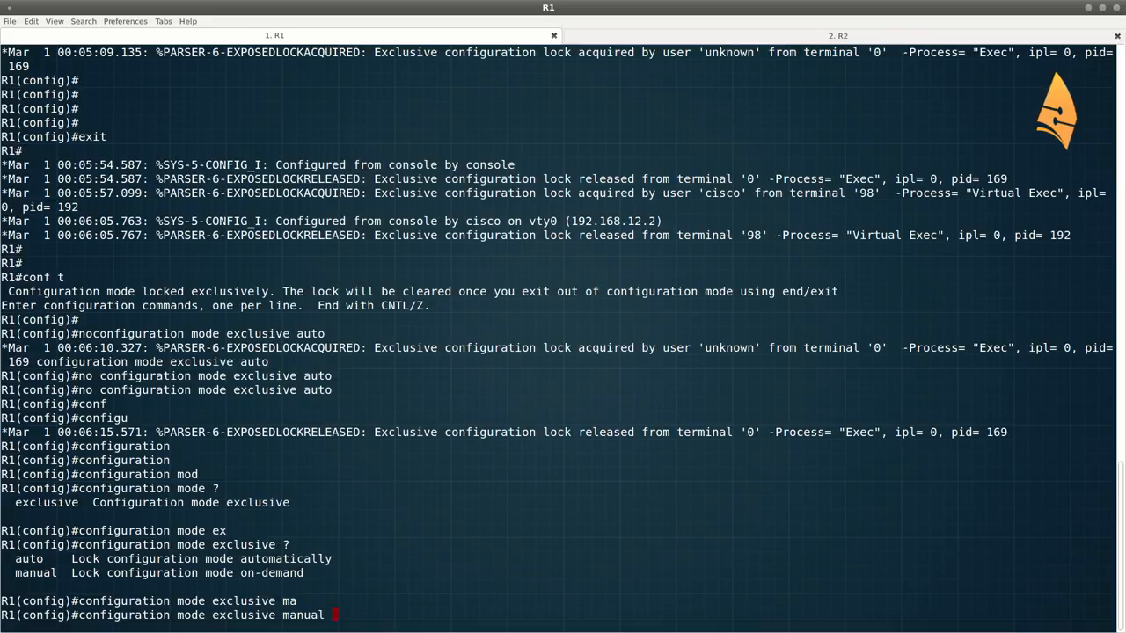
{"action": "key", "text": "Return"}
{"action": "key", "text": "Return"}
{"action": "key", "text": "Return"}
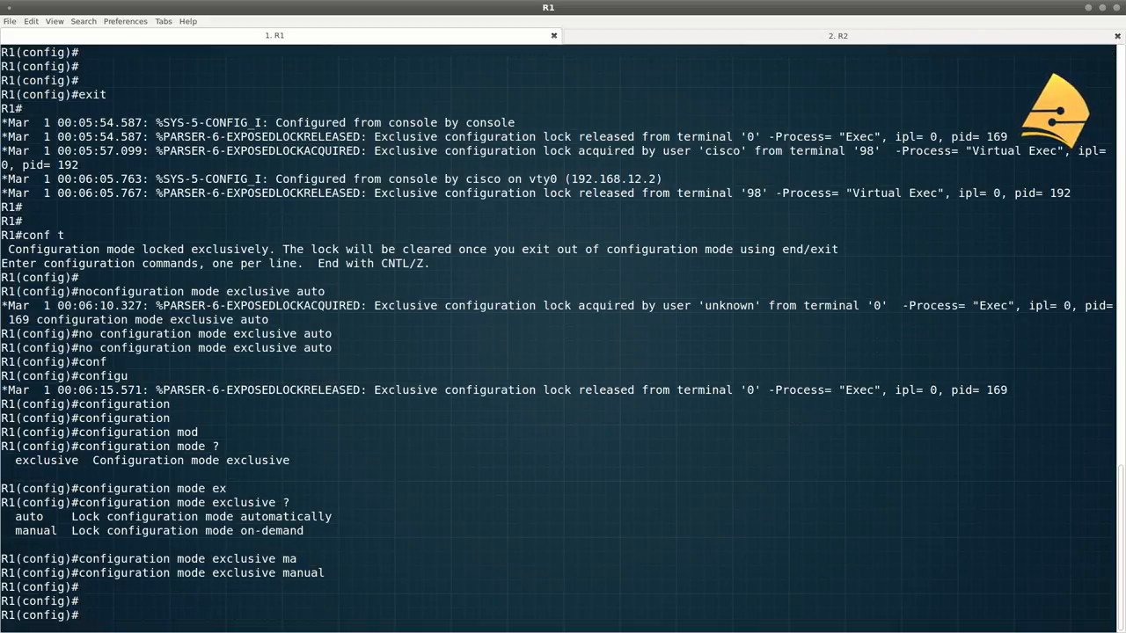
{"action": "type", "text": "exit"}
{"action": "key", "text": "Return"}
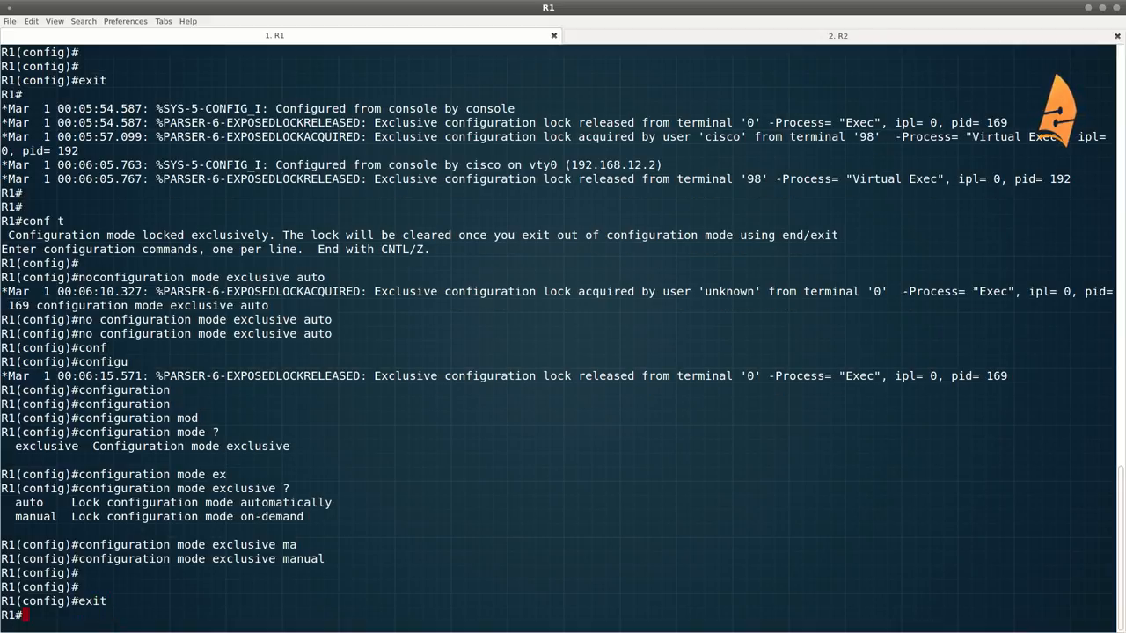
{"action": "type", "text": "conf"}
Show 'configure terminal ?' help and highlight the lock option
{"action": "key", "text": "Tab"}
{"action": "type", "text": "ter"}
{"action": "key", "text": "Tab"}
{"action": "key", "text": "Tab"}
{"action": "key", "text": "Tab"}
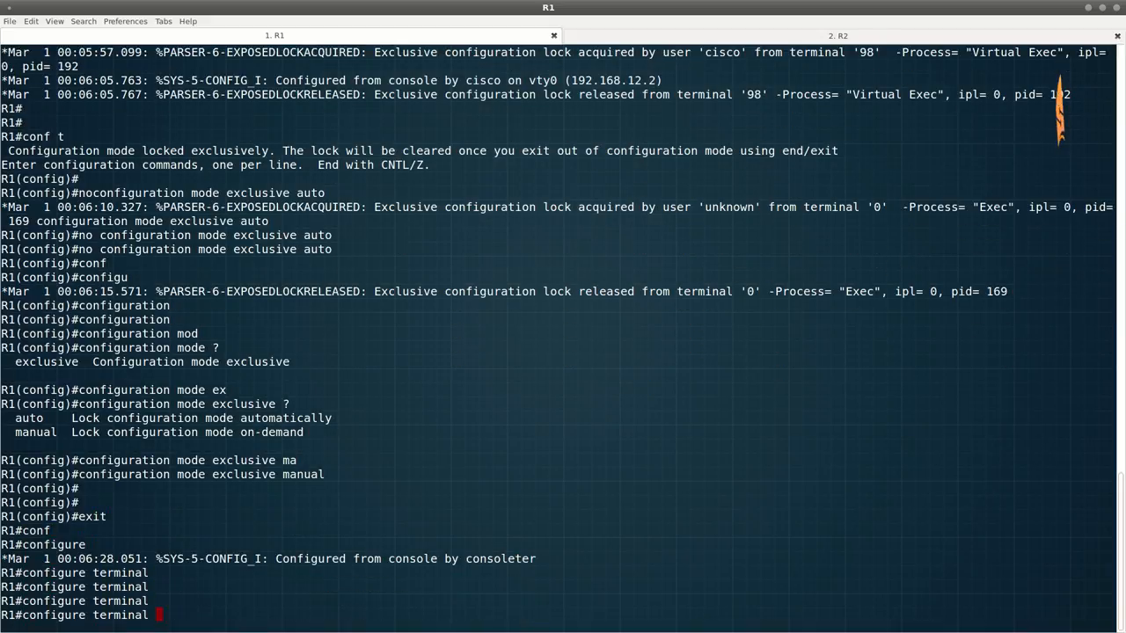
{"action": "type", "text": "?"}
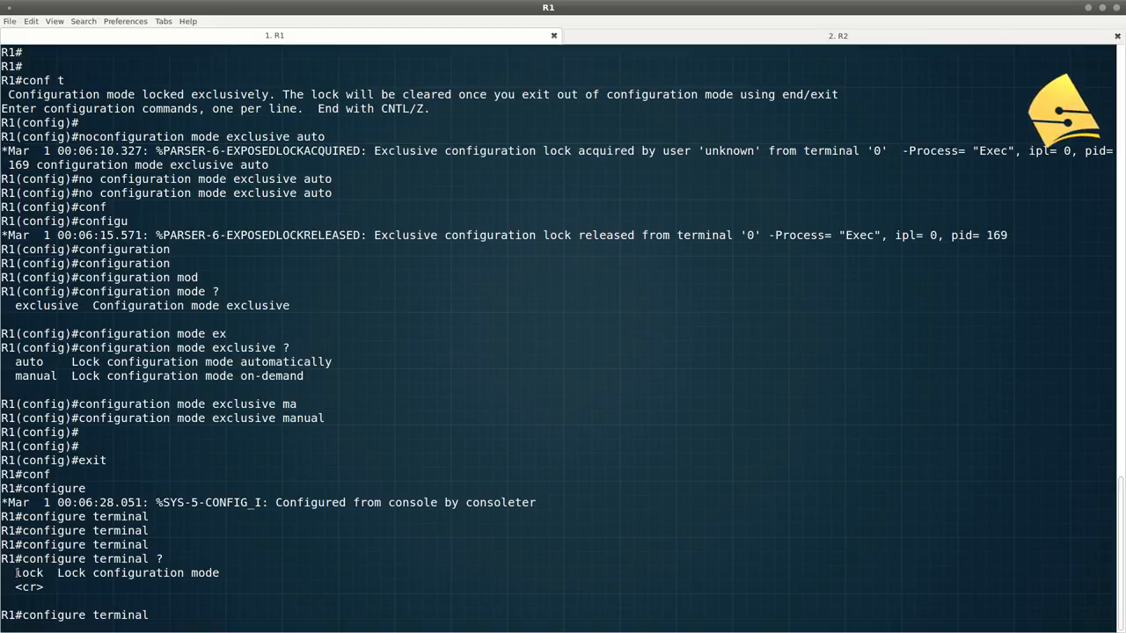
{"action": "left_click_drag", "start_coordinate": [13, 572], "coordinate": [220, 573]}
{"action": "left_click", "coordinate": [224, 593]}
{"action": "type", "text": "lo"}
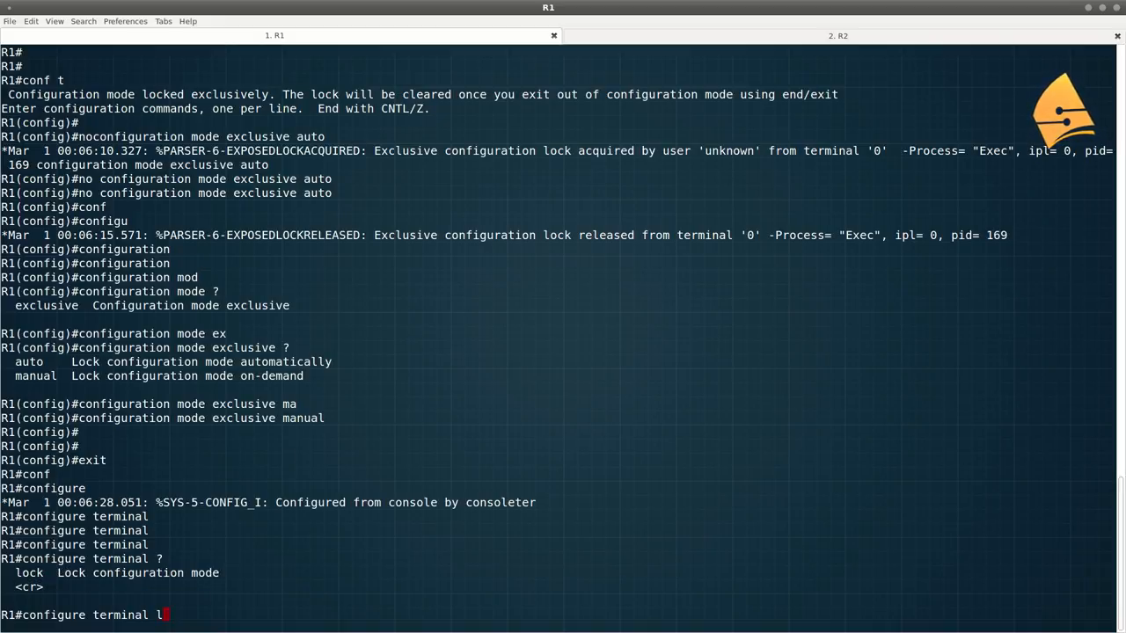
Erase the lock keyword and enter plain configuration mode without a lock
{"action": "key", "text": "Tab"}
{"action": "key", "text": "BackSpace"}
{"action": "key", "text": "BackSpace"}
{"action": "key", "text": "BackSpace"}
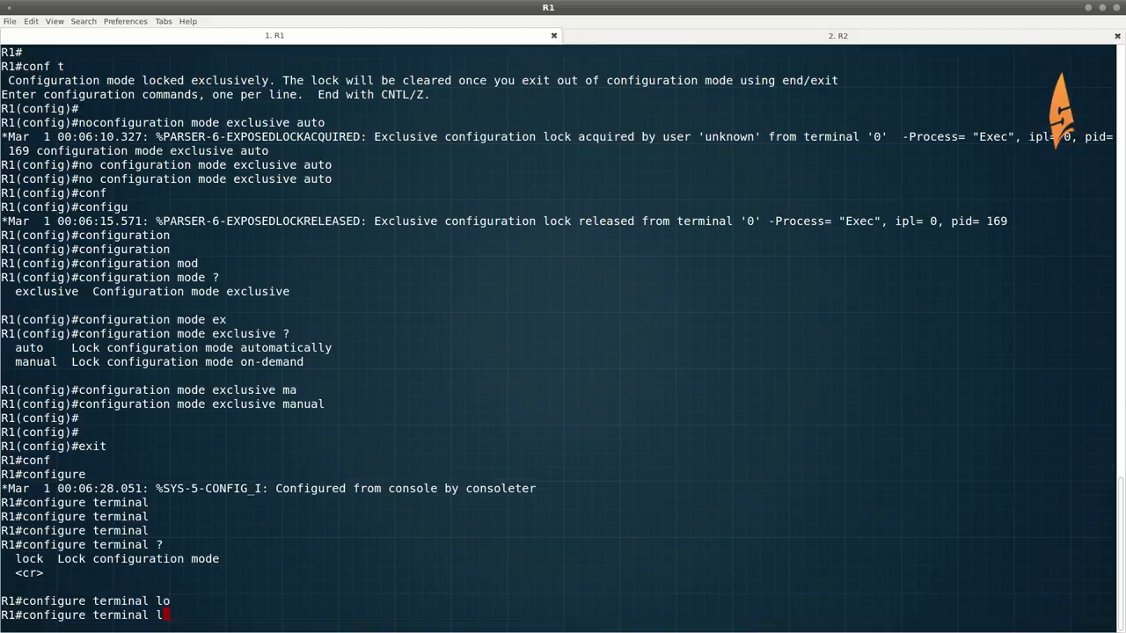
{"action": "type", "text": "lo"}
{"action": "key", "text": "BackSpace"}
{"action": "key", "text": "BackSpace"}
{"action": "key", "text": "BackSpace"}
{"action": "key", "text": "Return"}
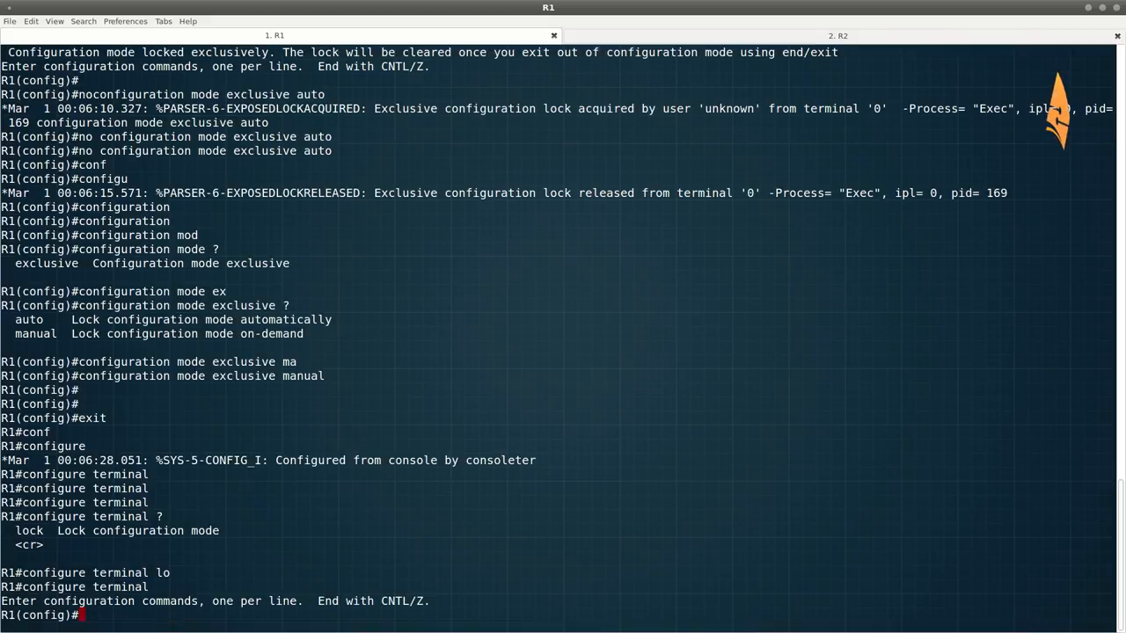
{"action": "key", "text": "Return"}
{"action": "key", "text": "Return"}
{"action": "key", "text": "Return"}
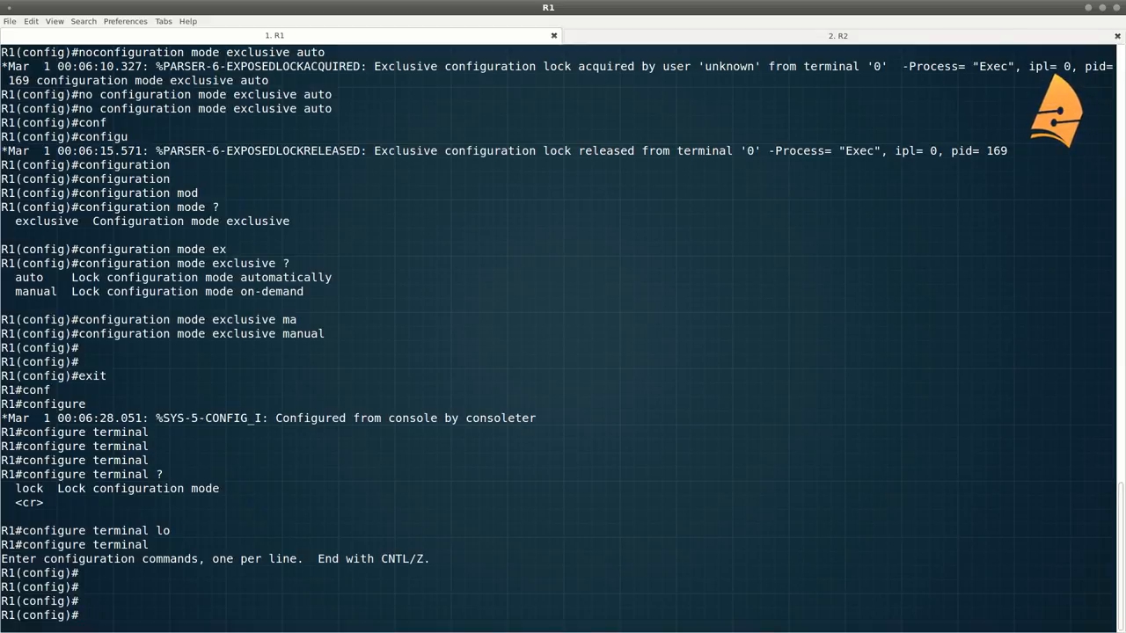
{"action": "type", "text": "exit"}
Re-enter with 'configure terminal lock' and highlight the 'Configuration mode locked exclusively' message
{"action": "key", "text": "Return"}
{"action": "key", "text": "Up"}
{"action": "key", "text": "Up"}
{"action": "type", "text": "?l"}
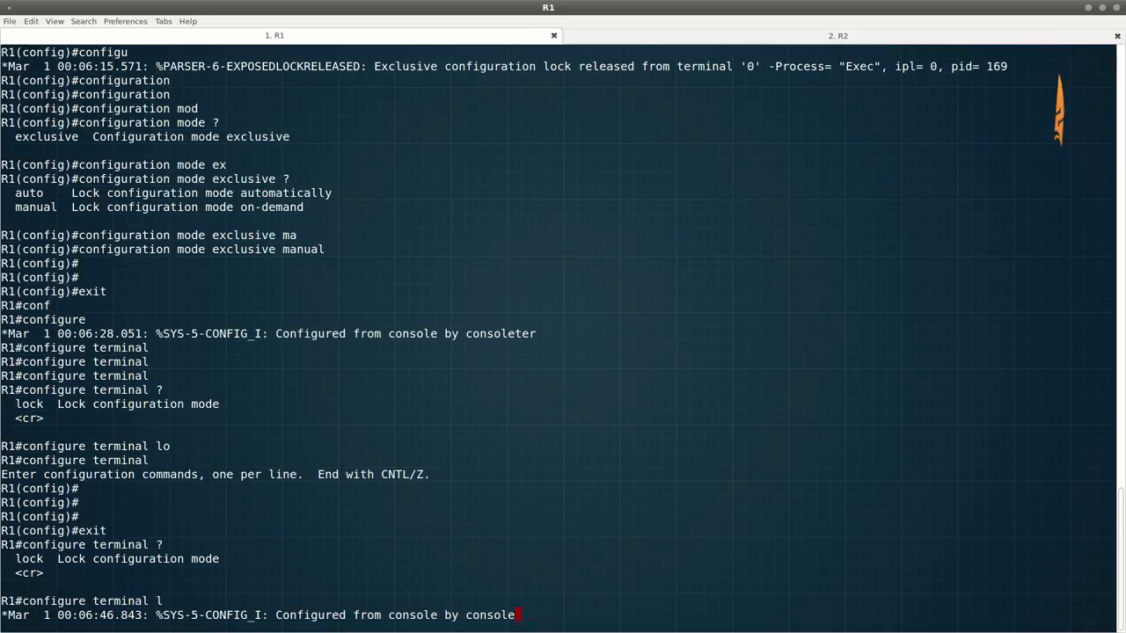
{"action": "key", "text": "Tab"}
{"action": "key", "text": "Tab"}
{"action": "key", "text": "Tab"}
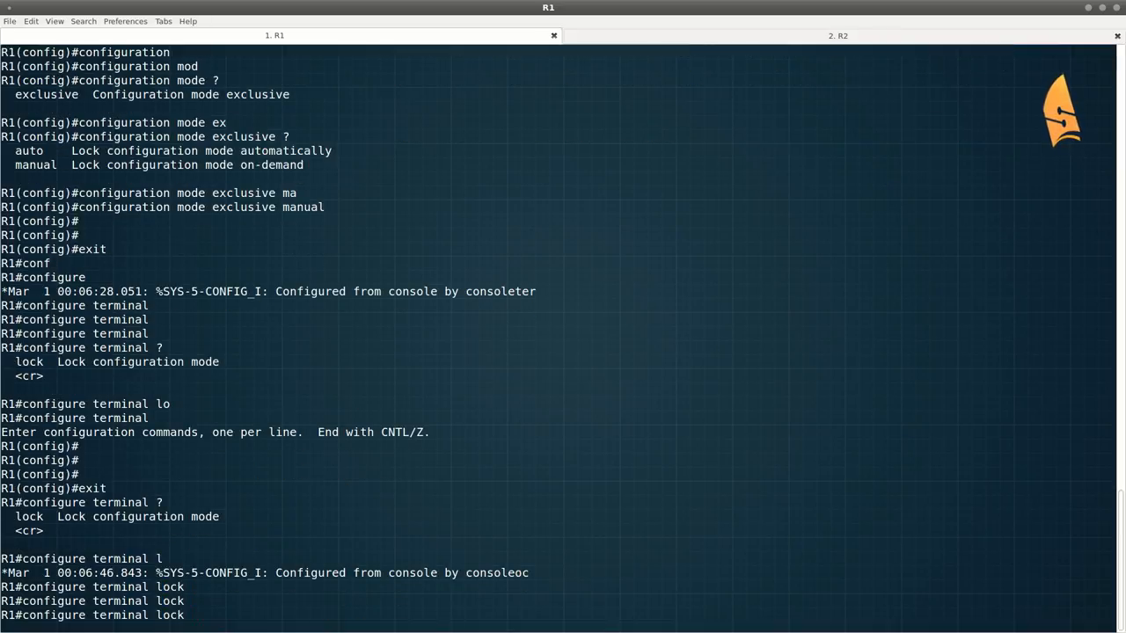
{"action": "key", "text": "Return"}
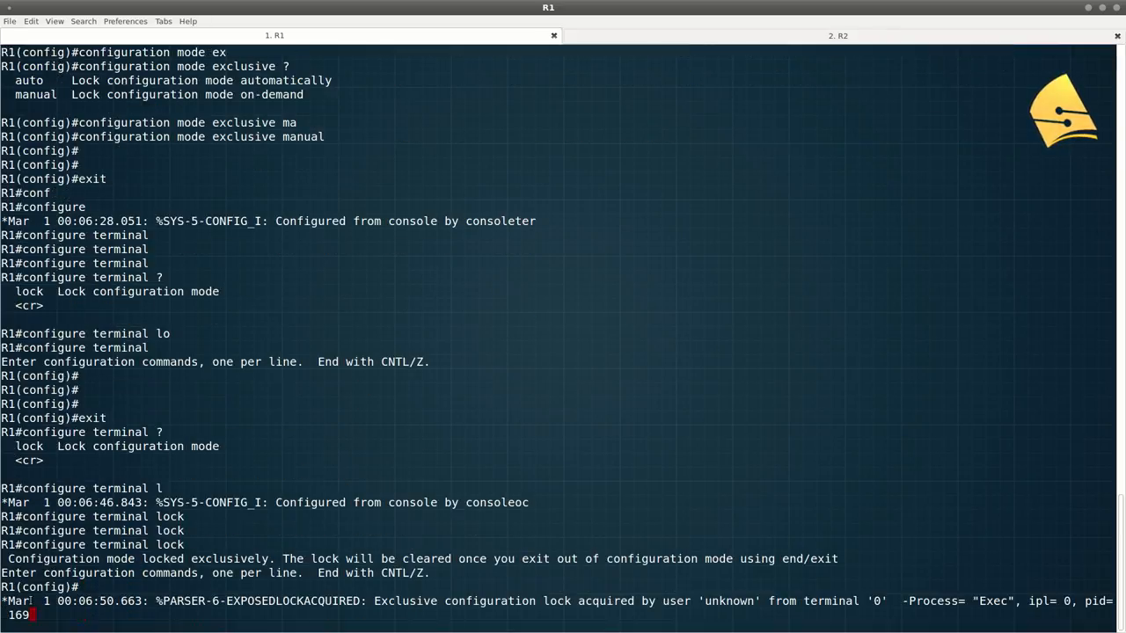
{"action": "left_click_drag", "start_coordinate": [8, 559], "coordinate": [276, 558]}
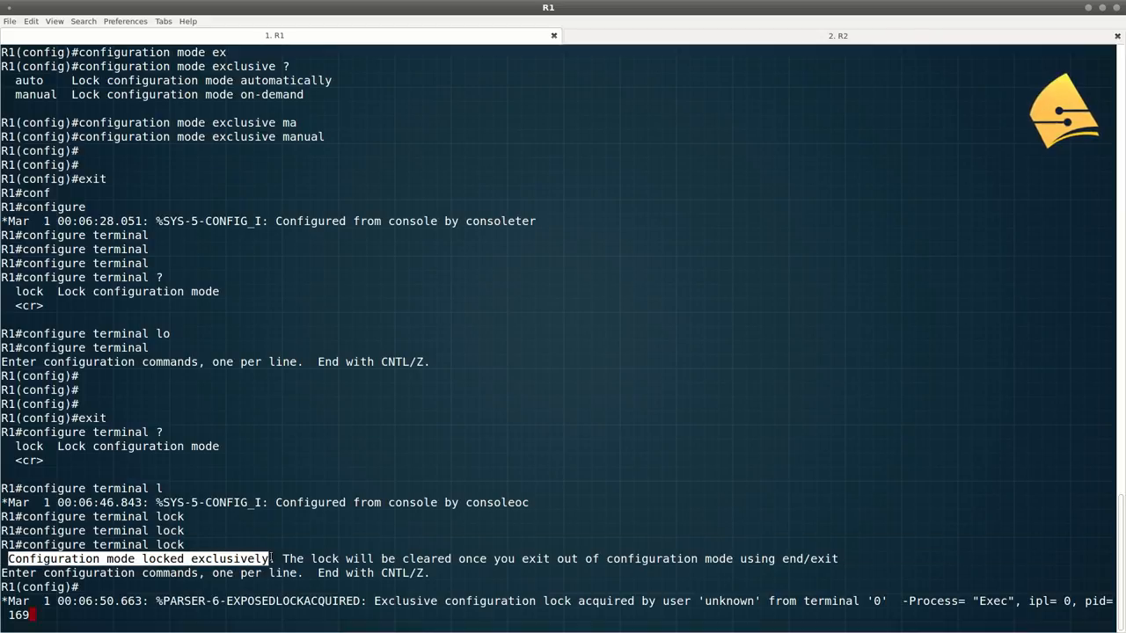
{"action": "left_click", "coordinate": [323, 591]}
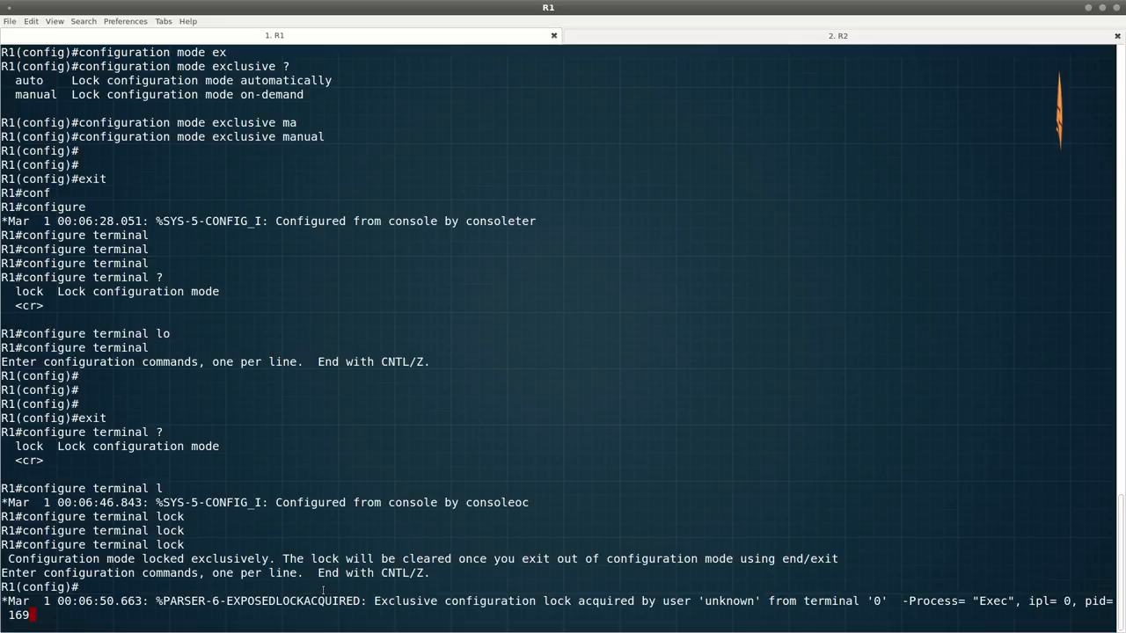
{"action": "key", "text": "Return"}
{"action": "key", "text": "Return"}
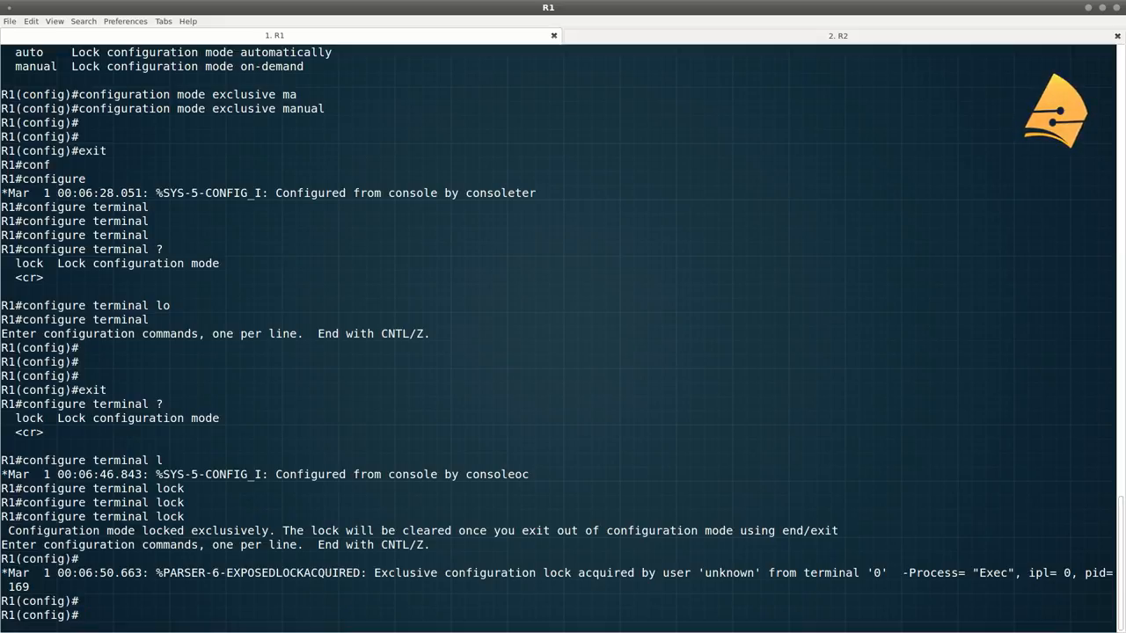
{"action": "type", "text": "do show"}
Run 'do show configuration lock' to display the Parser Configure Lock report
{"action": "key", "text": "Tab"}
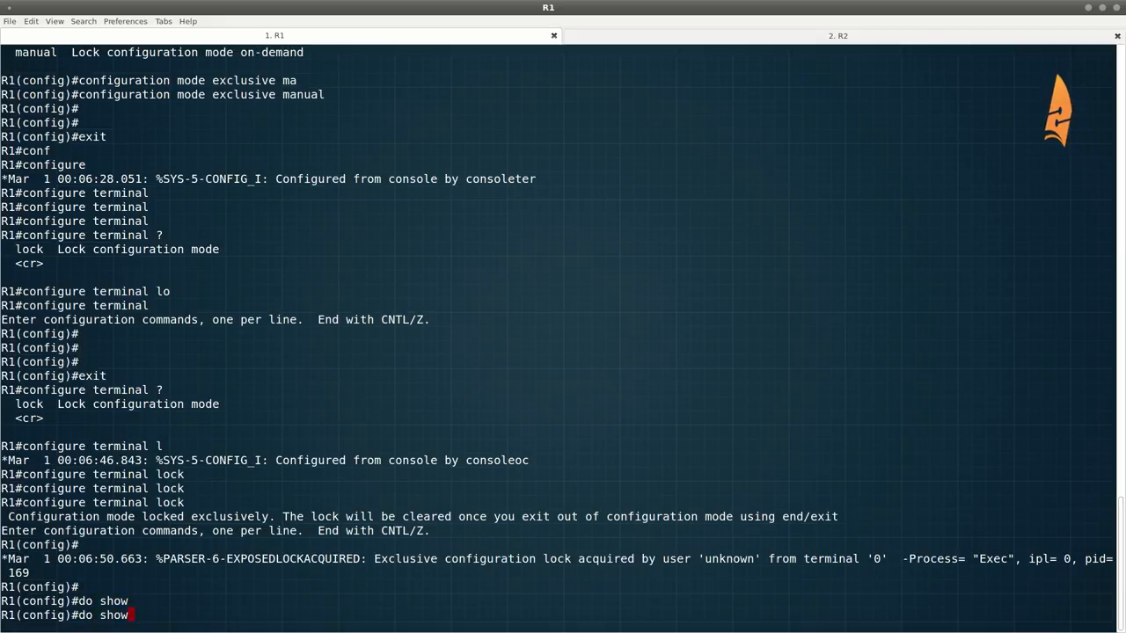
{"action": "type", "text": "configurat"}
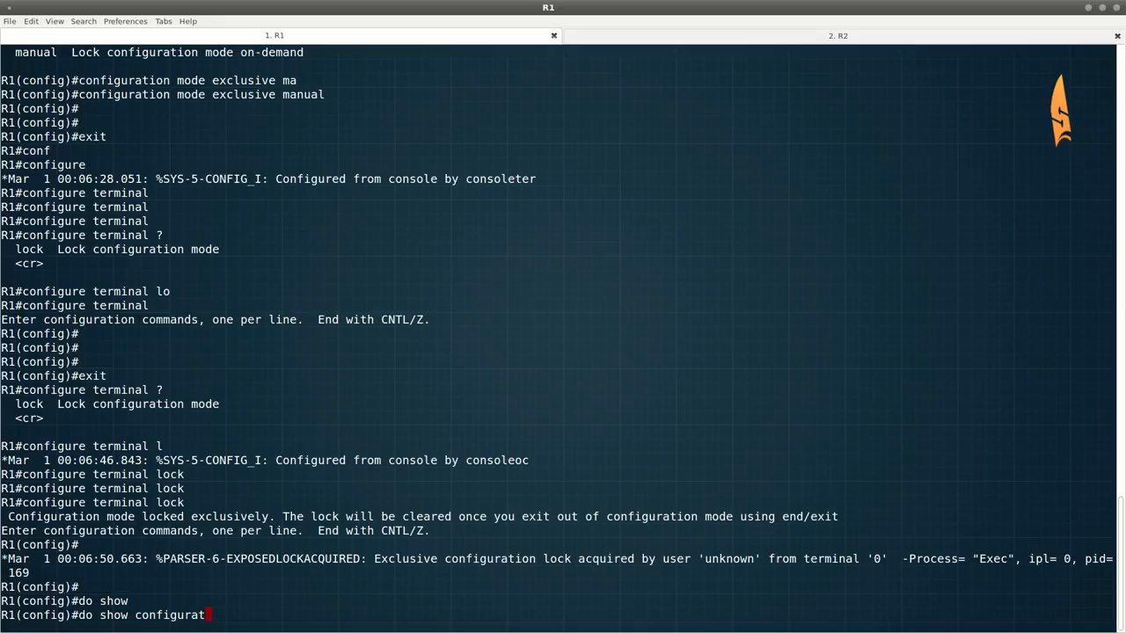
{"action": "type", "text": "ion lock"}
{"action": "key", "text": "Return"}
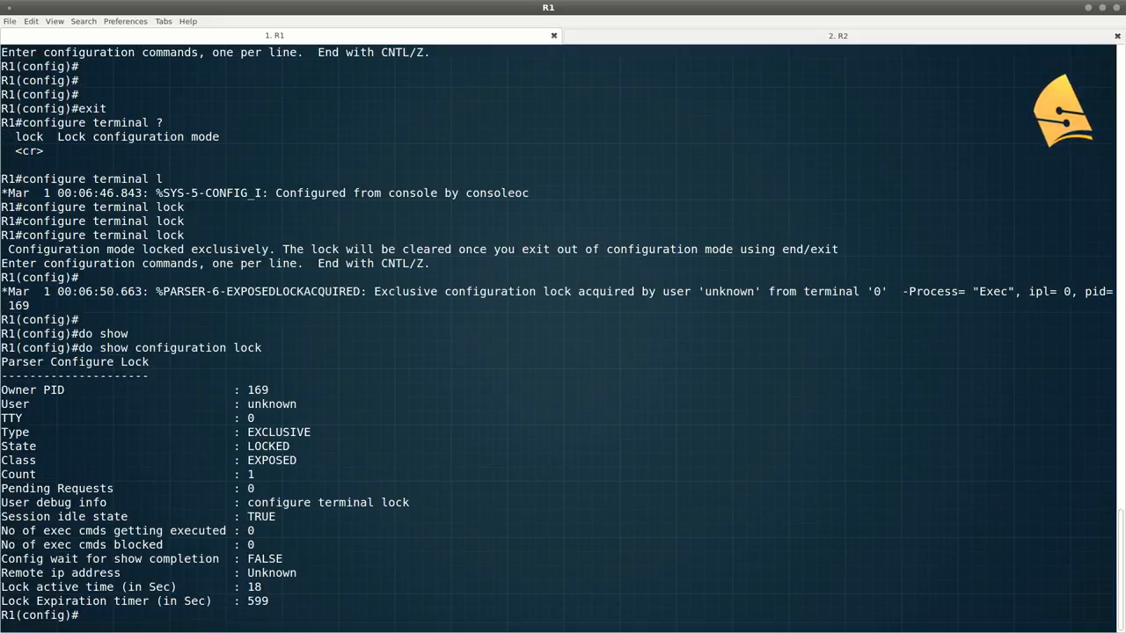
{"action": "left_click_drag", "start_coordinate": [100, 347], "coordinate": [264, 347]}
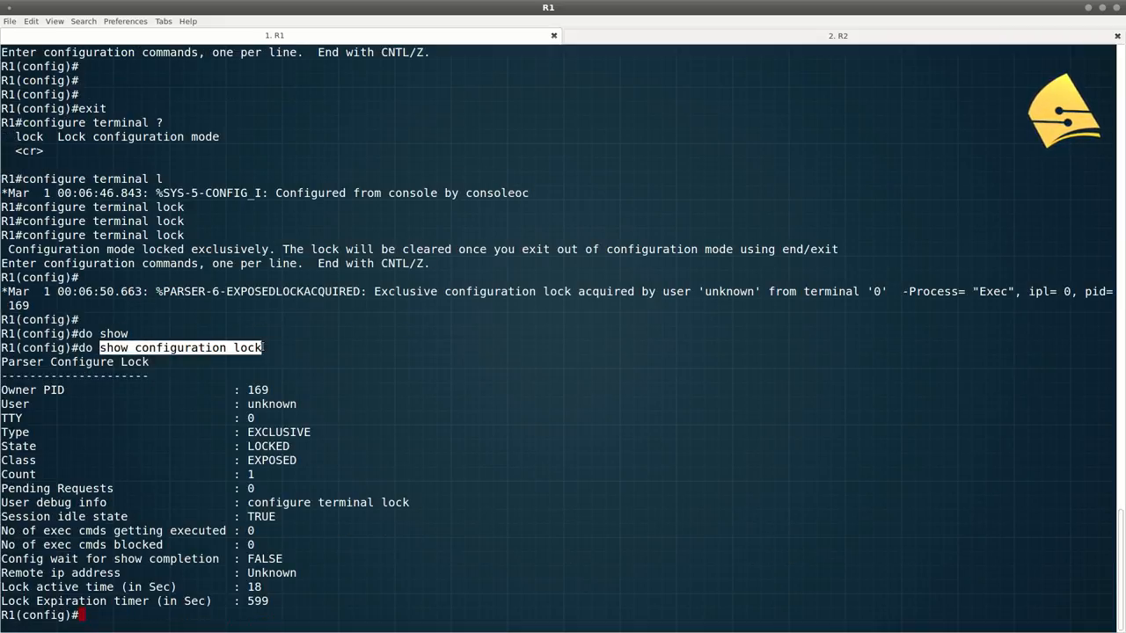
{"action": "left_click", "coordinate": [231, 390]}
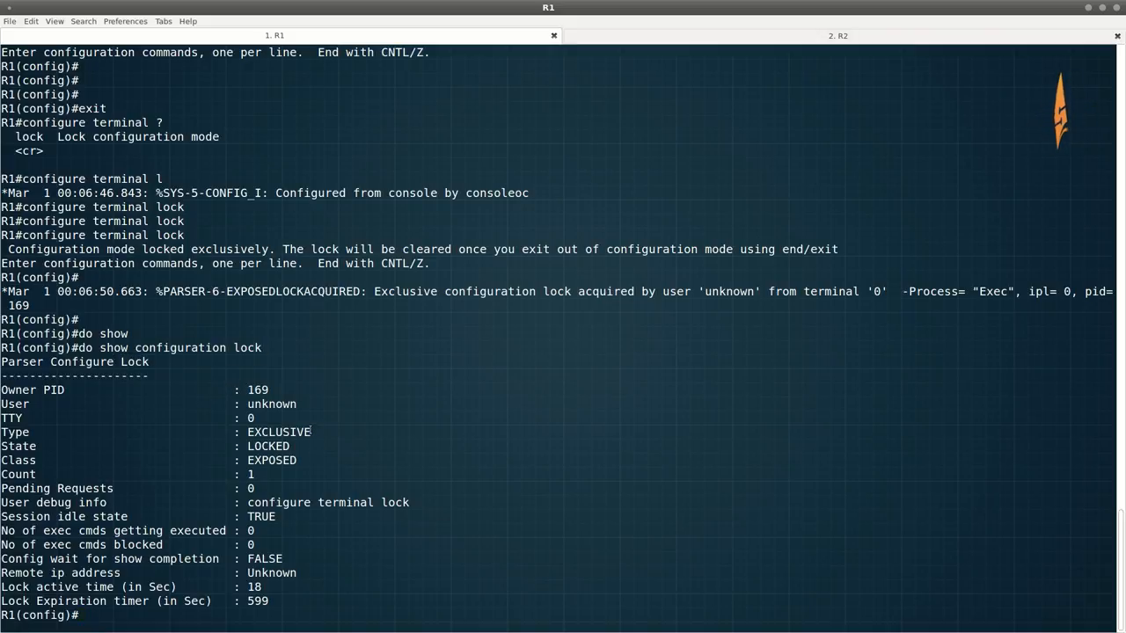
Highlight the State LOCKED and User debug info 'configure terminal lock' lines in the report
{"action": "left_click_drag", "start_coordinate": [290, 446], "coordinate": [2, 447]}
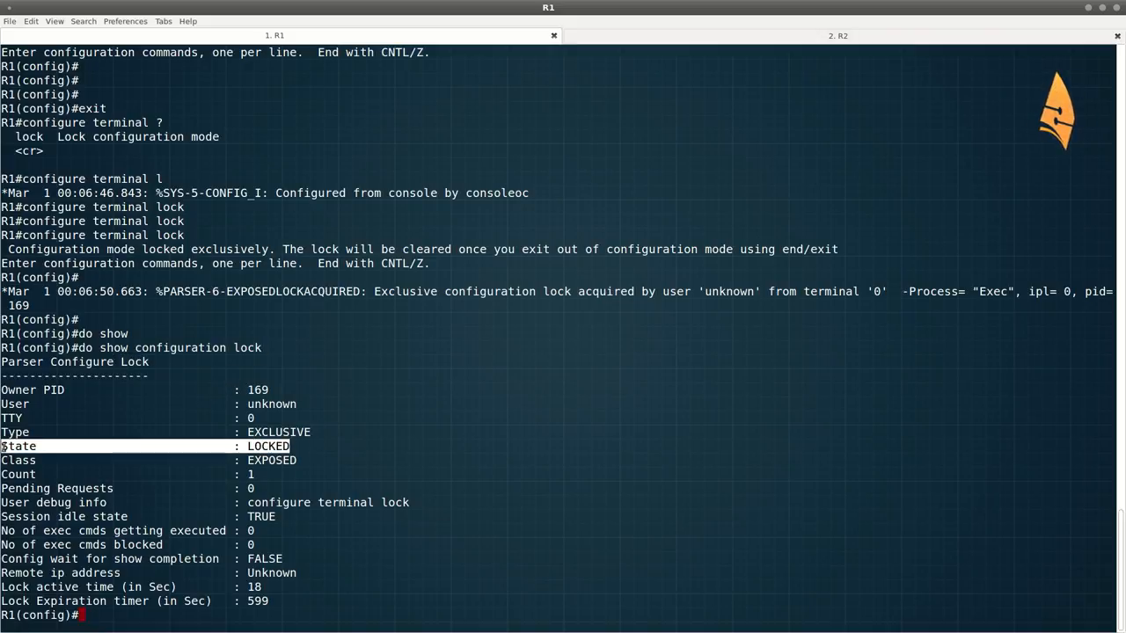
{"action": "left_click_drag", "start_coordinate": [410, 503], "coordinate": [2, 503]}
{"action": "left_click", "coordinate": [258, 516]}
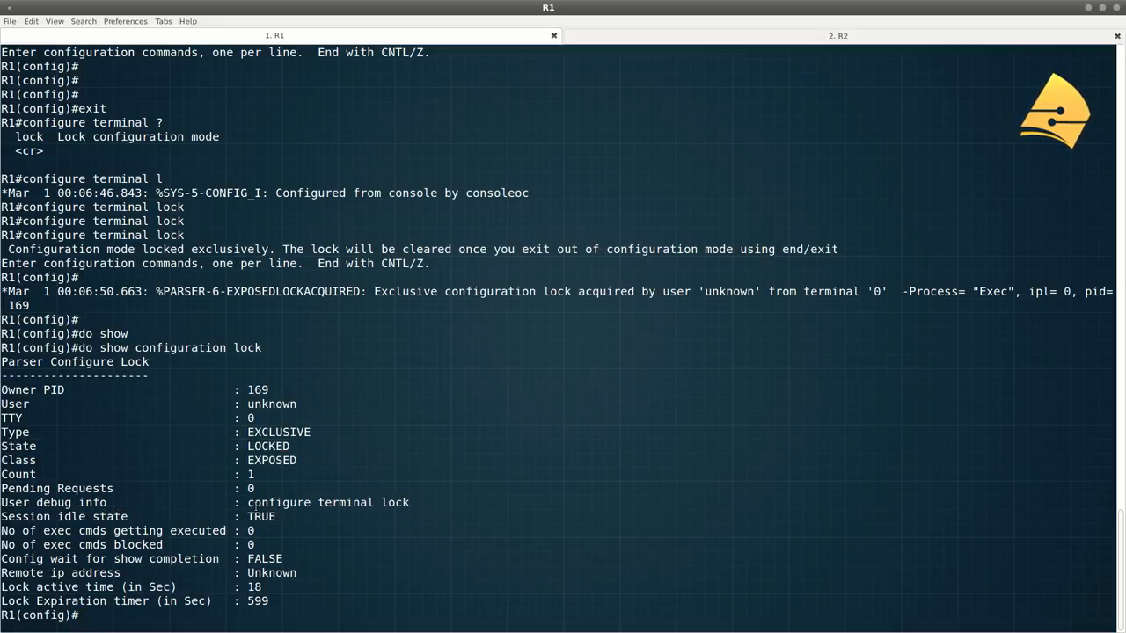
{"action": "left_click_drag", "start_coordinate": [247, 502], "coordinate": [411, 502]}
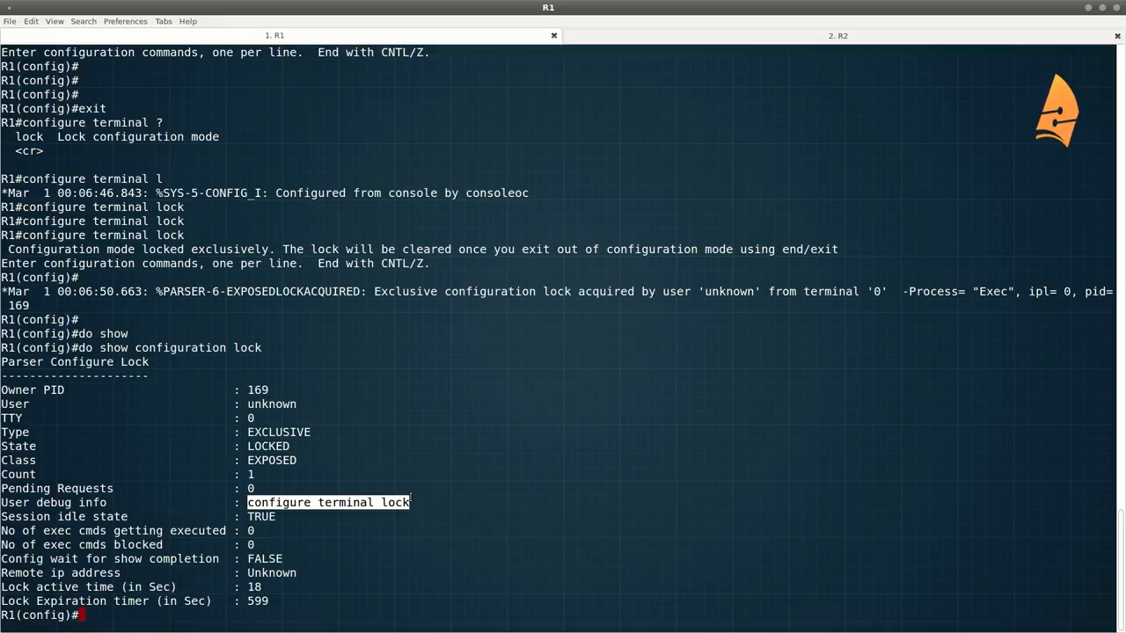
{"action": "left_click", "coordinate": [392, 549]}
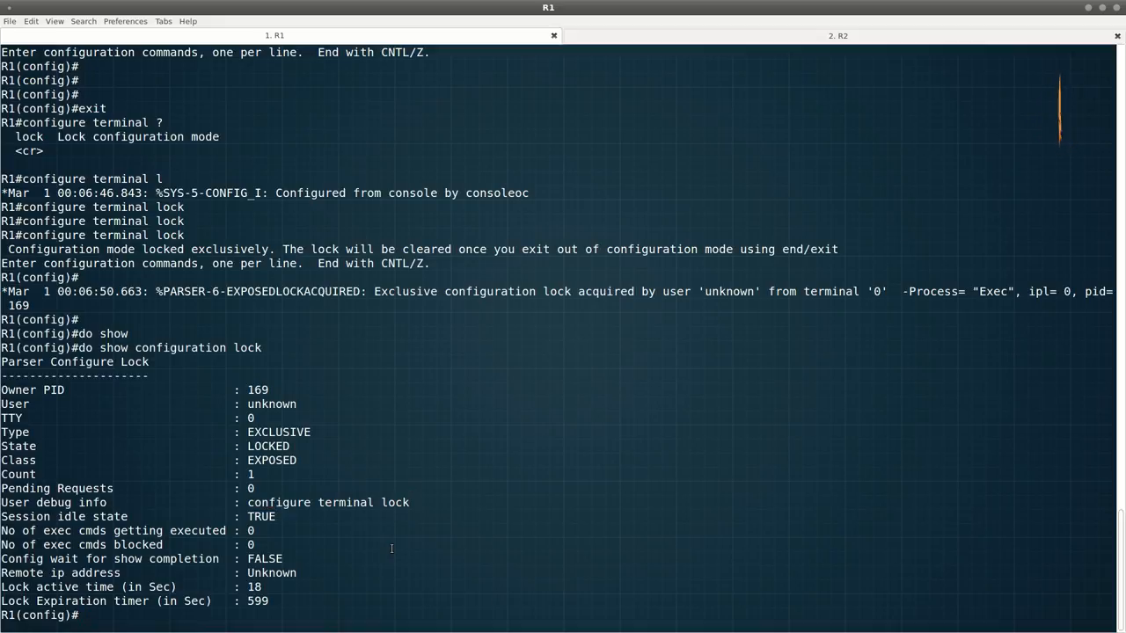